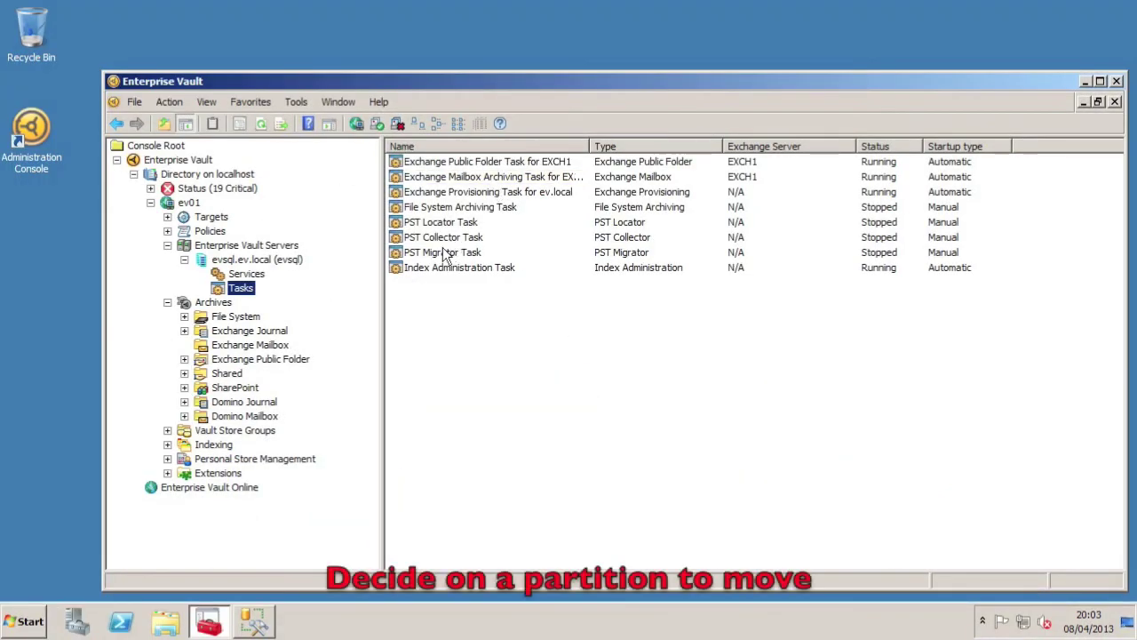
# Open C:\Enterprise Vault Stores in Explorer and check the size of the fsa1 Ptn2 folder
pyautogui.click(168, 622)
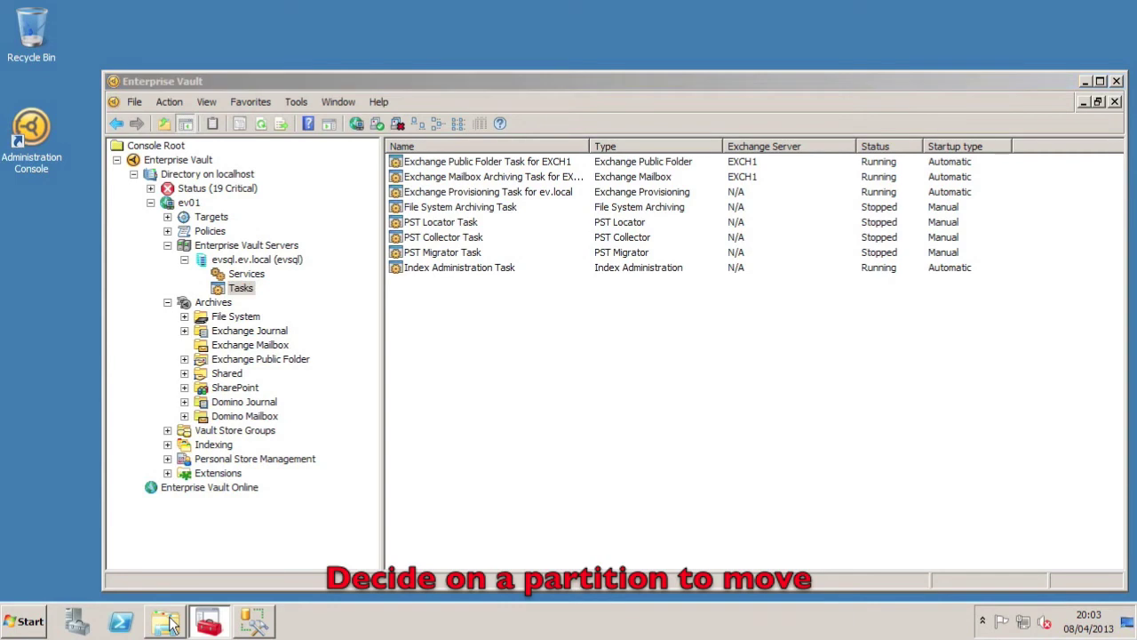
pyautogui.click(504, 354)
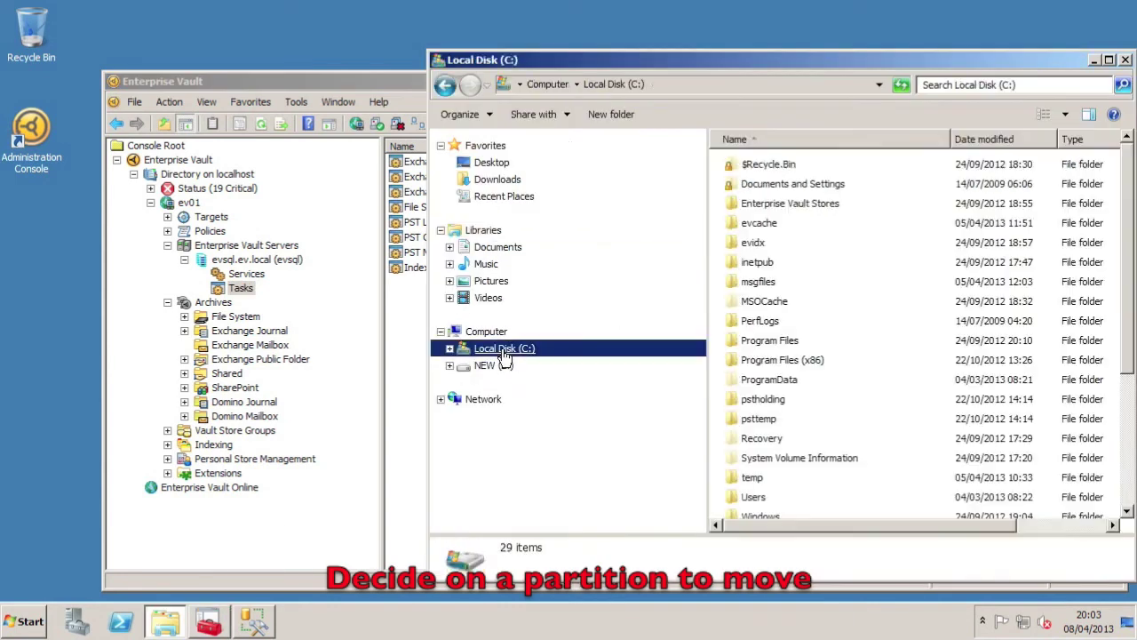
pyautogui.doubleClick(800, 207)
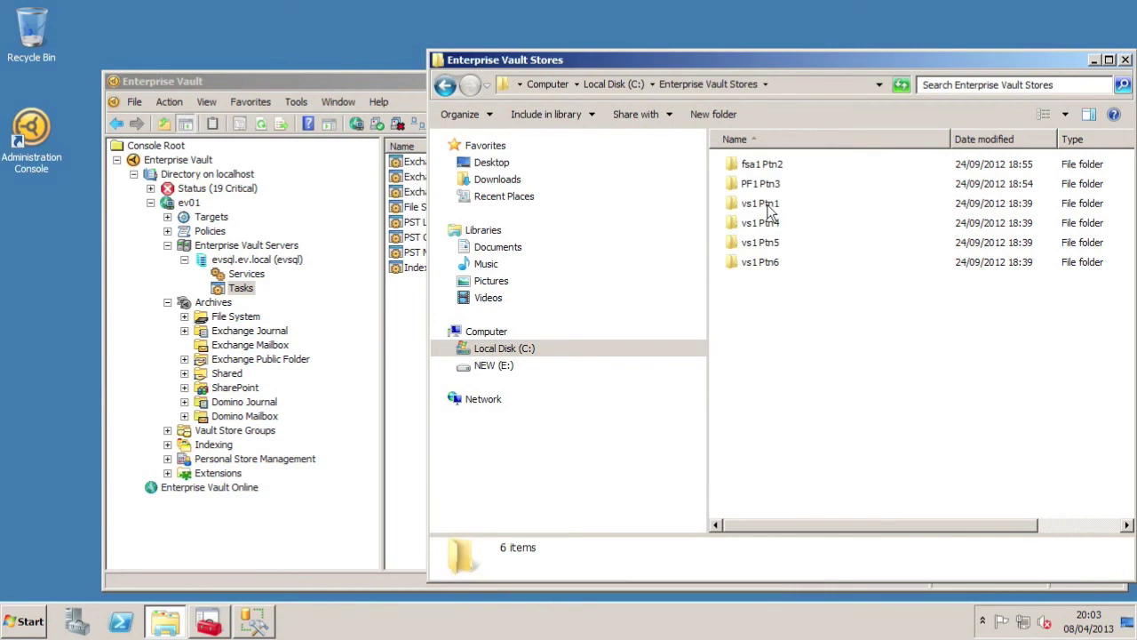
pyautogui.rightClick(762, 167)
pyautogui.click(811, 382)
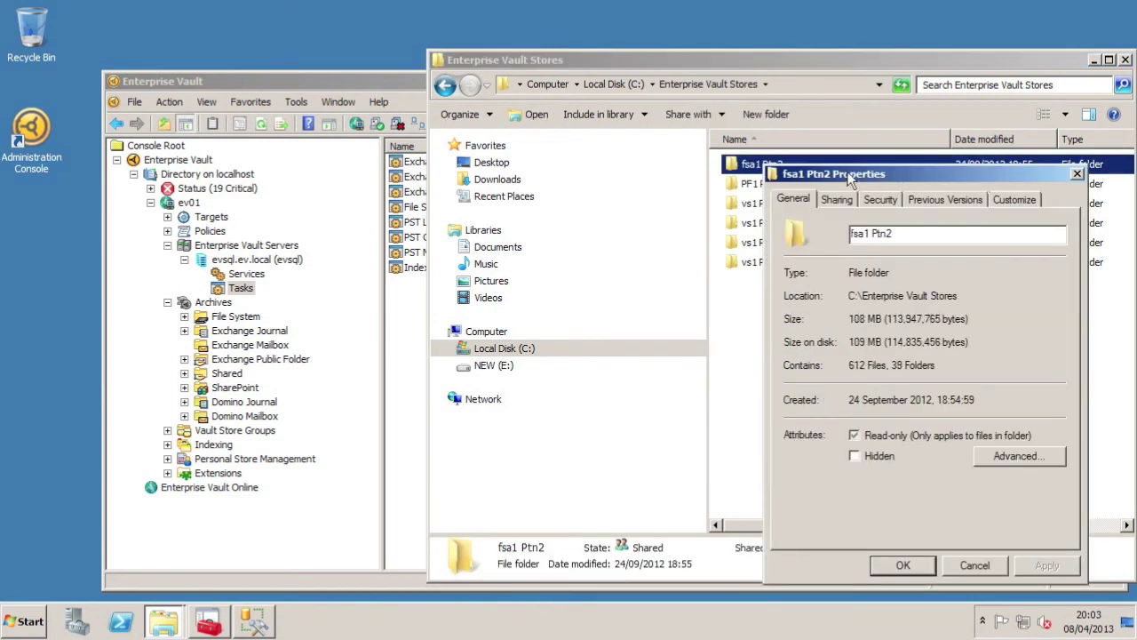
pyautogui.moveTo(865, 173); pyautogui.dragTo(899, 170)
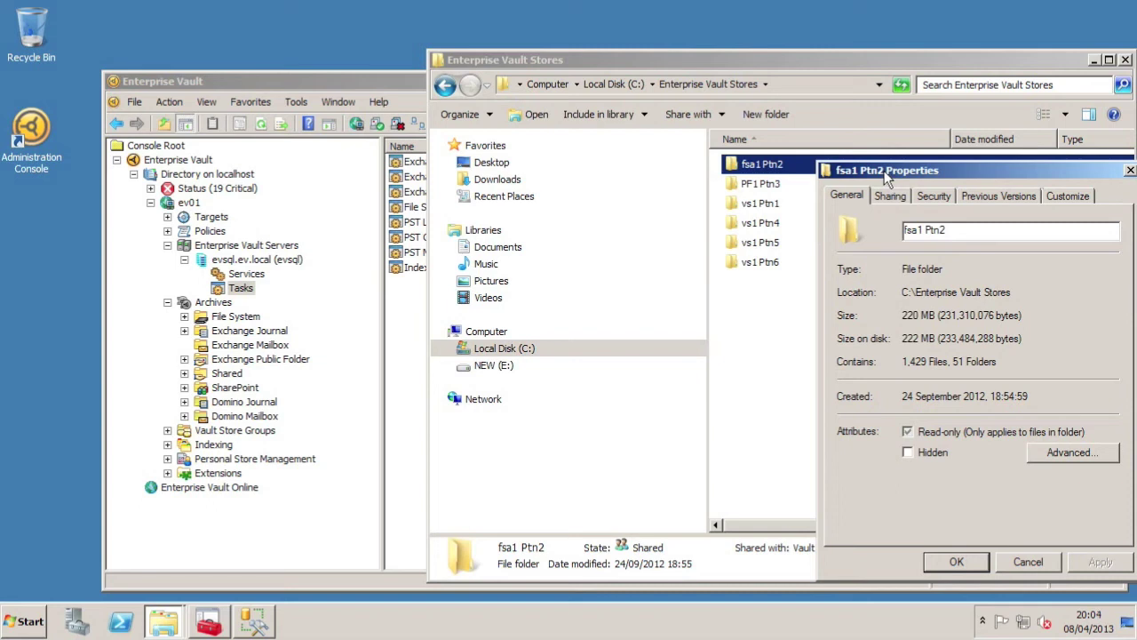
pyautogui.click(1028, 562)
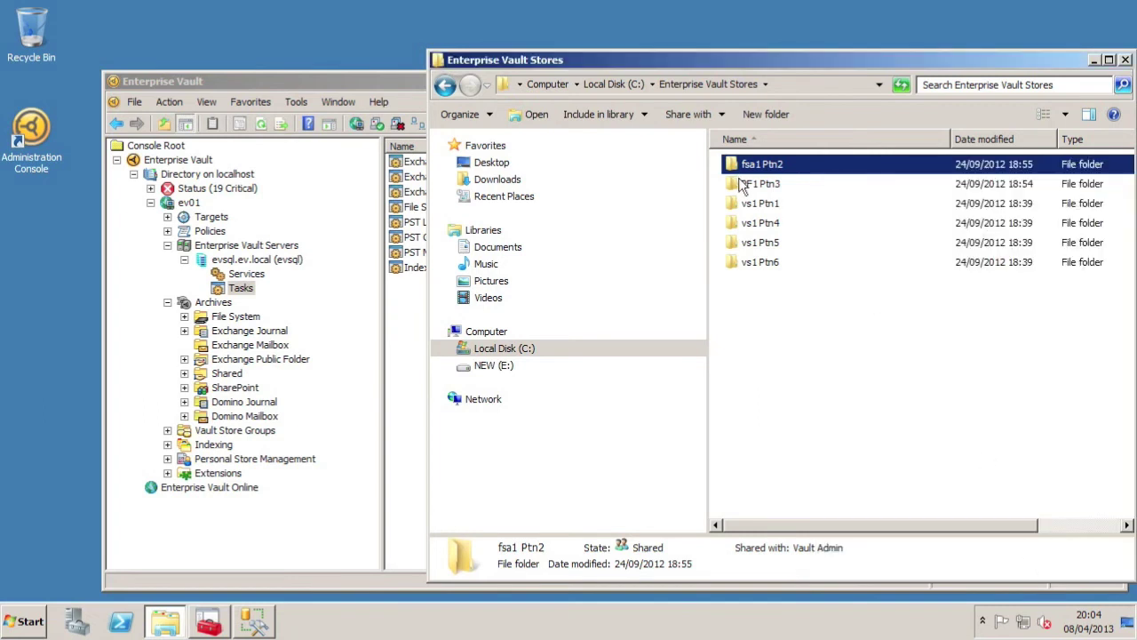
# Check the folder sizes of PF1 Ptn3, vs1 Ptn1 and vs1 Ptn4 in their Properties
pyautogui.rightClick(745, 186)
pyautogui.click(804, 402)
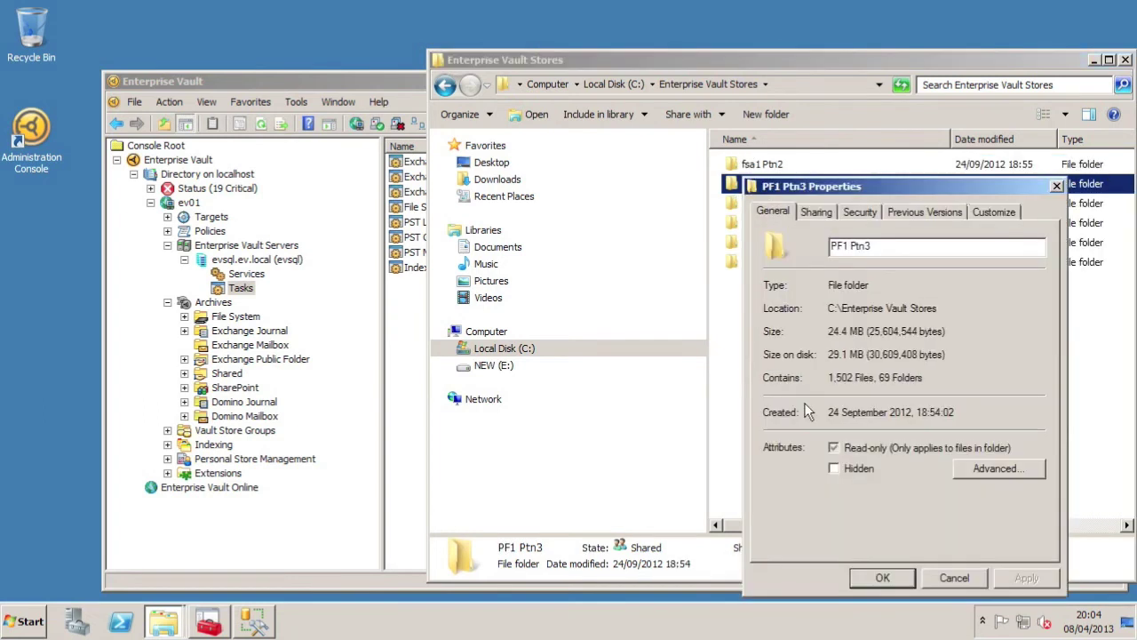
pyautogui.press('Escape')
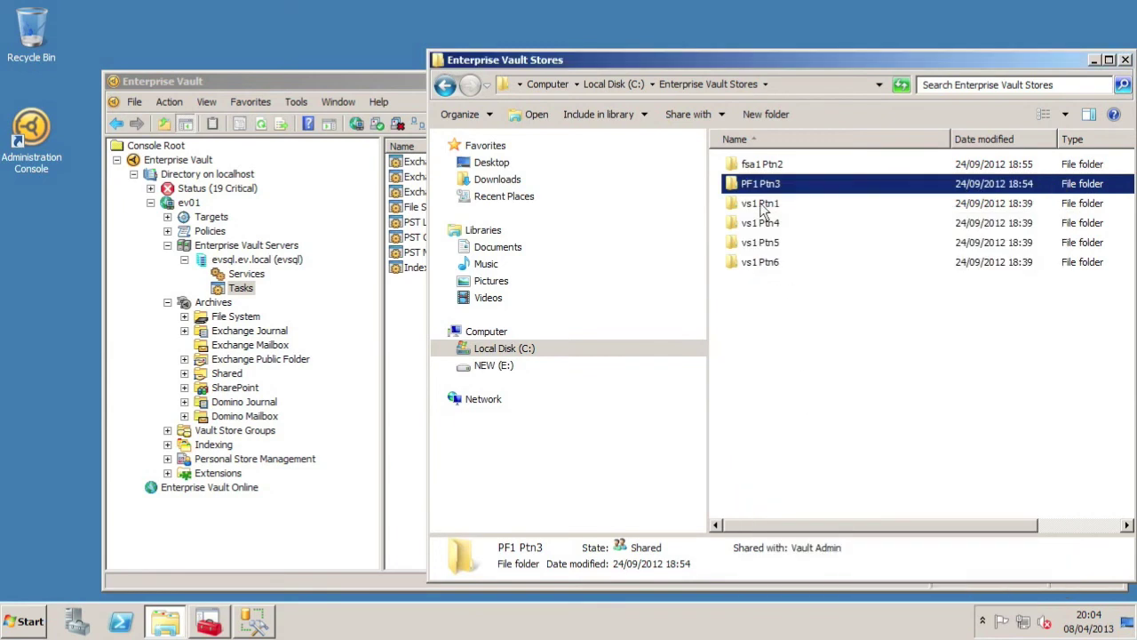
pyautogui.rightClick(764, 207)
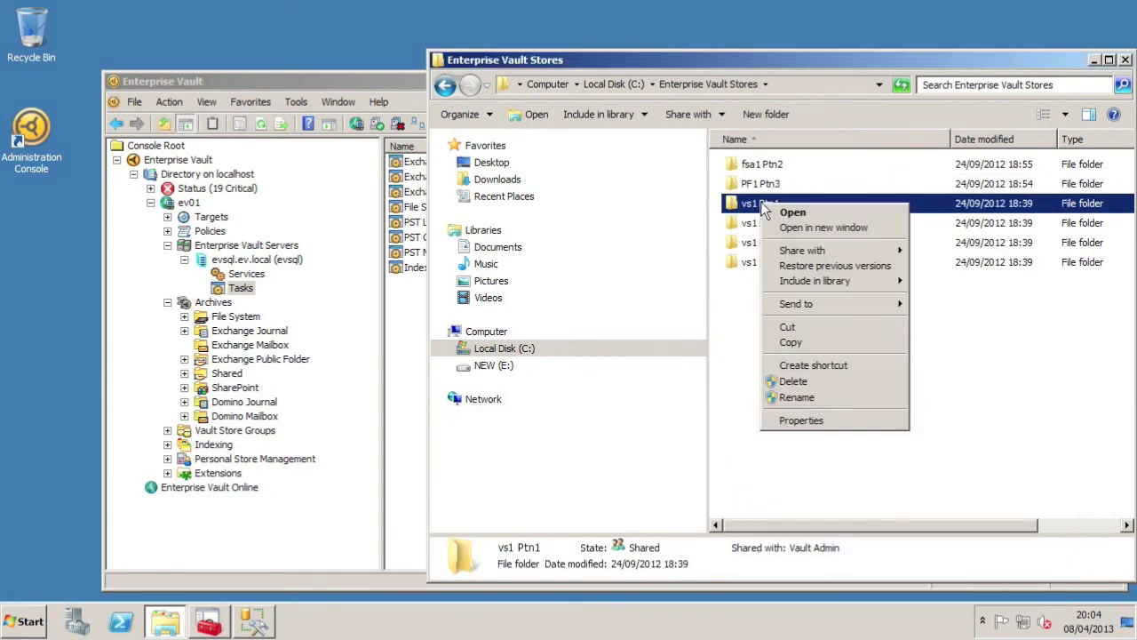
pyautogui.click(816, 420)
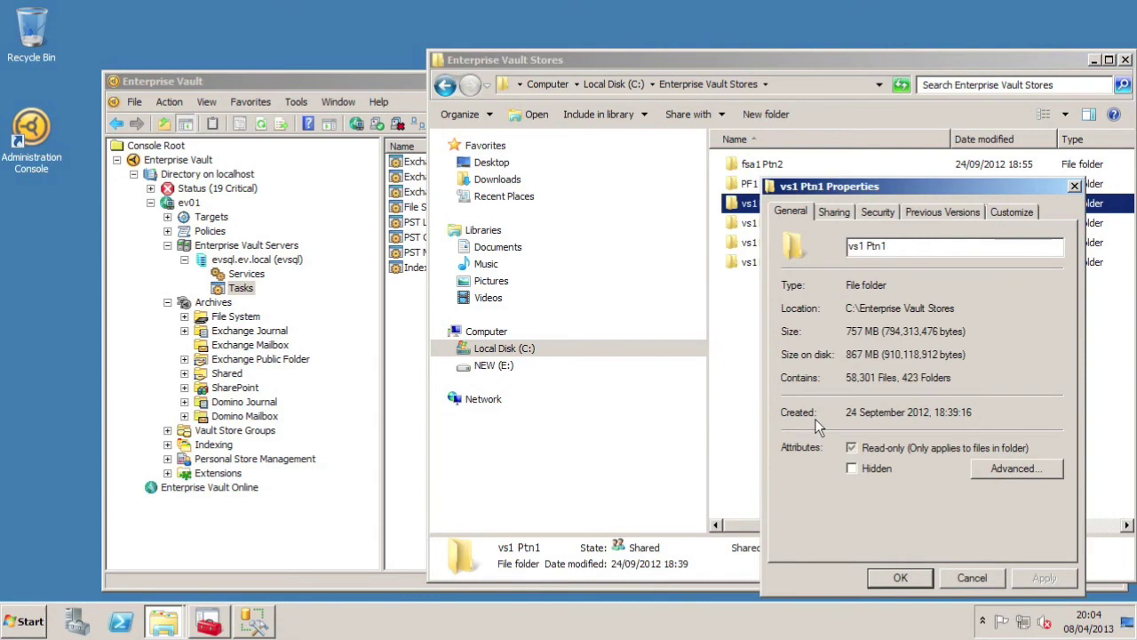
pyautogui.press('Escape')
pyautogui.rightClick(764, 228)
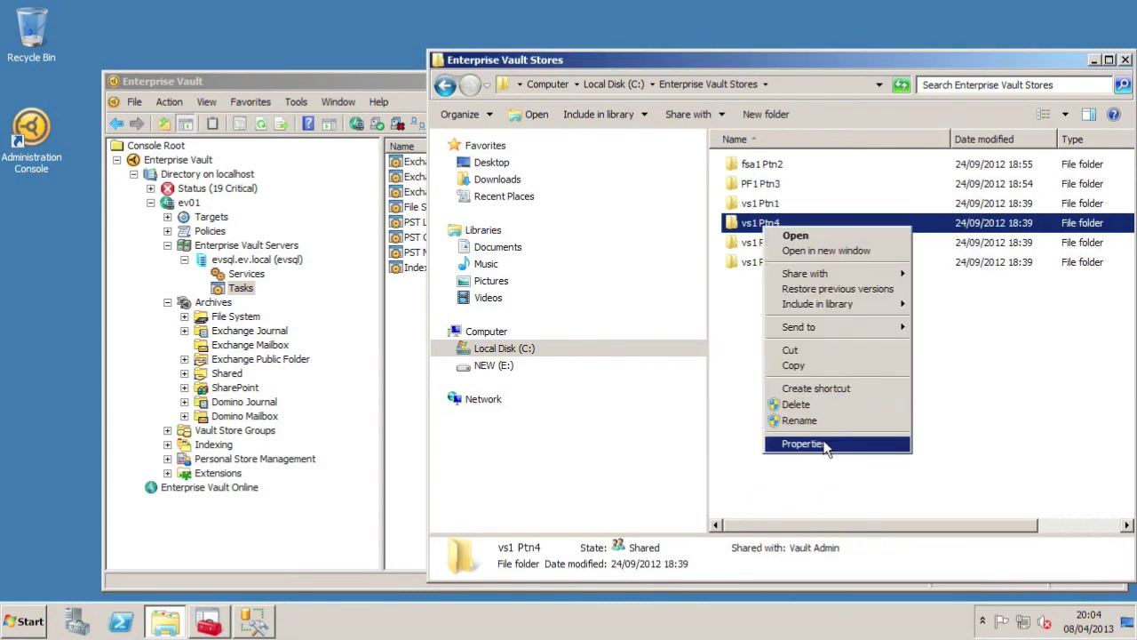
pyautogui.click(808, 443)
pyautogui.press('Escape')
# Check the sizes of vs1 Ptn5 and vs1 Ptn6, then select vs1 Ptn1 to move
pyautogui.rightClick(762, 244)
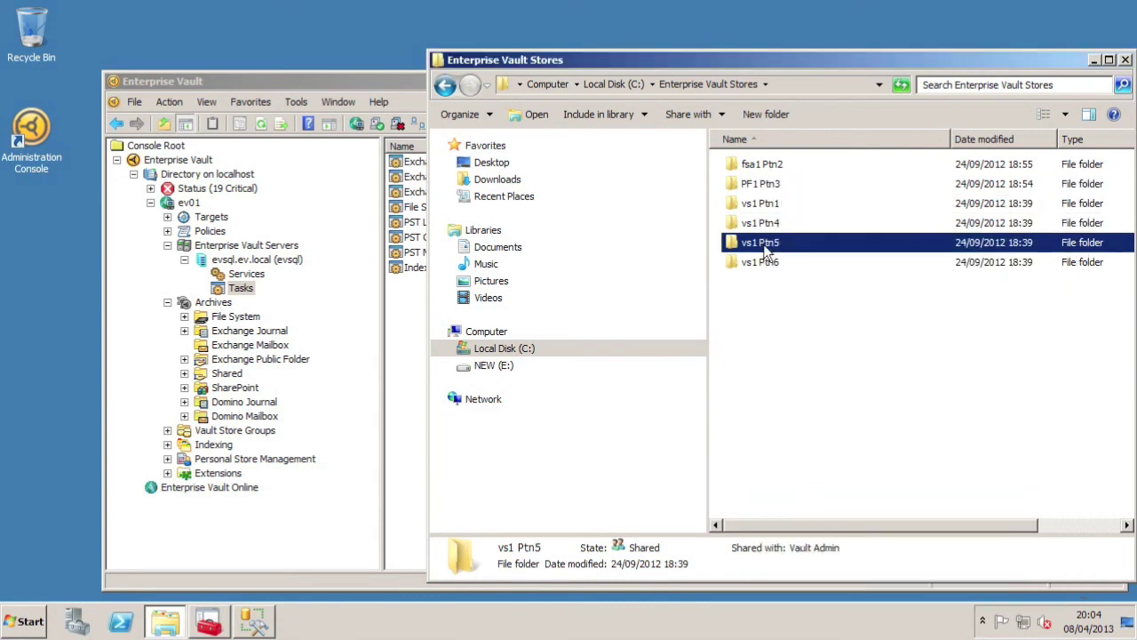
pyautogui.click(835, 468)
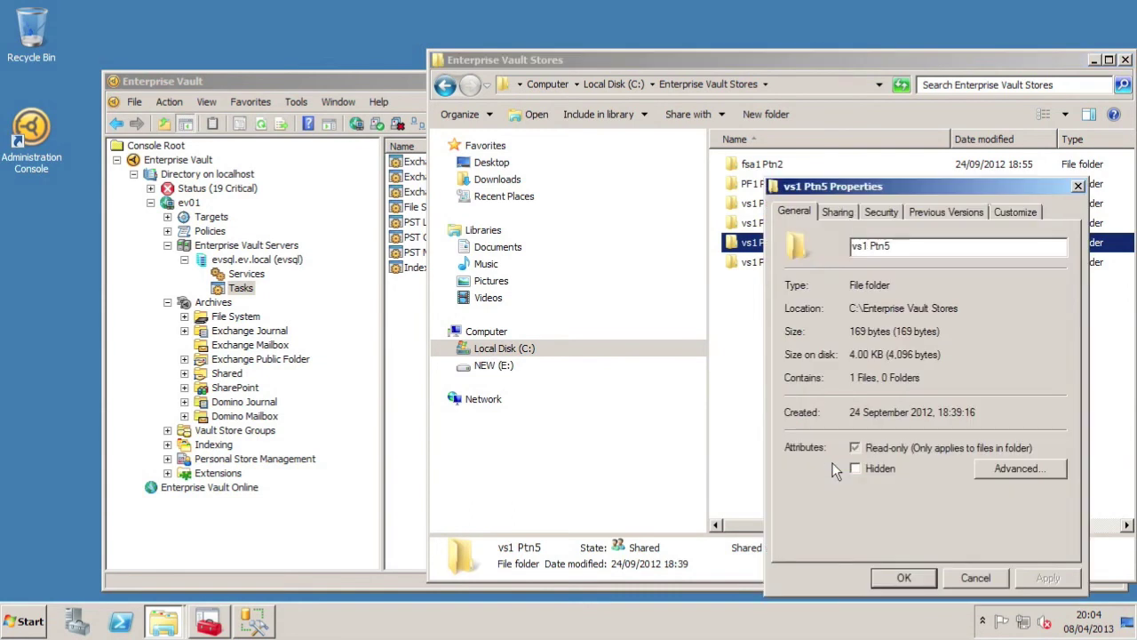
pyautogui.press('Escape')
pyautogui.rightClick(769, 260)
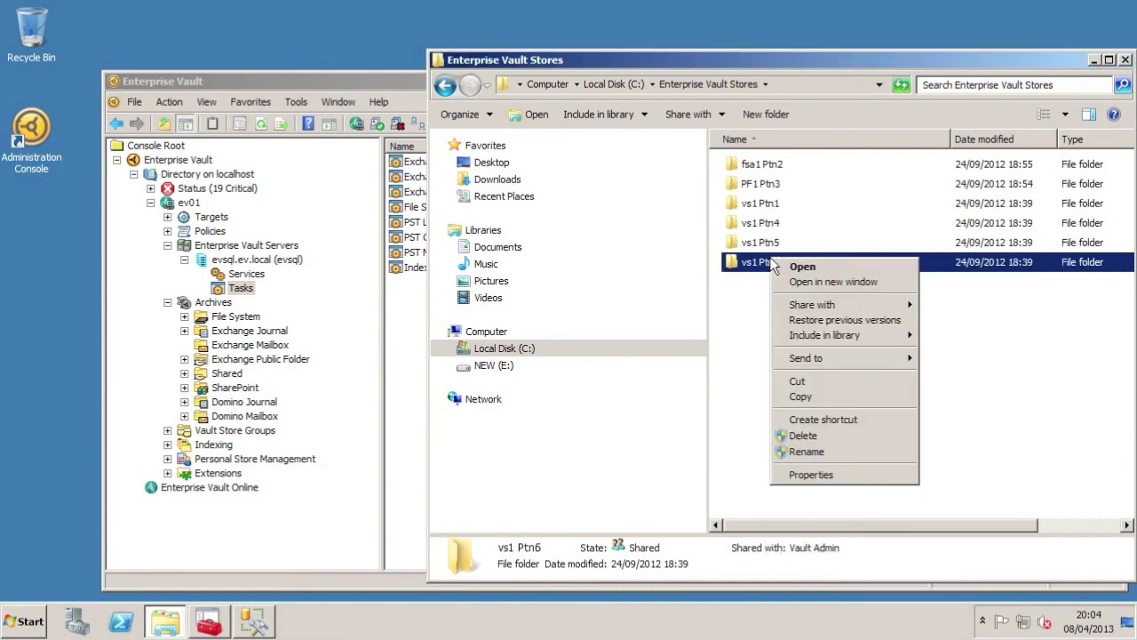
pyautogui.click(828, 475)
pyautogui.press('Escape')
pyautogui.click(764, 204)
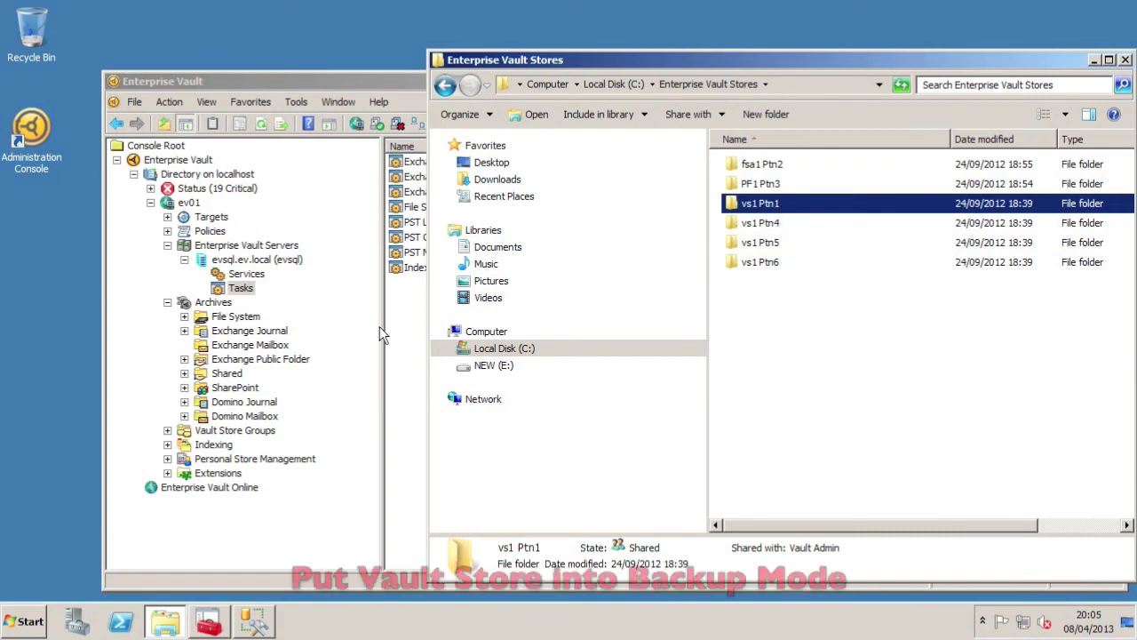
# Set Backup Mode on vault store vs1 under vsg0 and confirm vsg0's list shows Backup Mode Yes
pyautogui.click(167, 430)
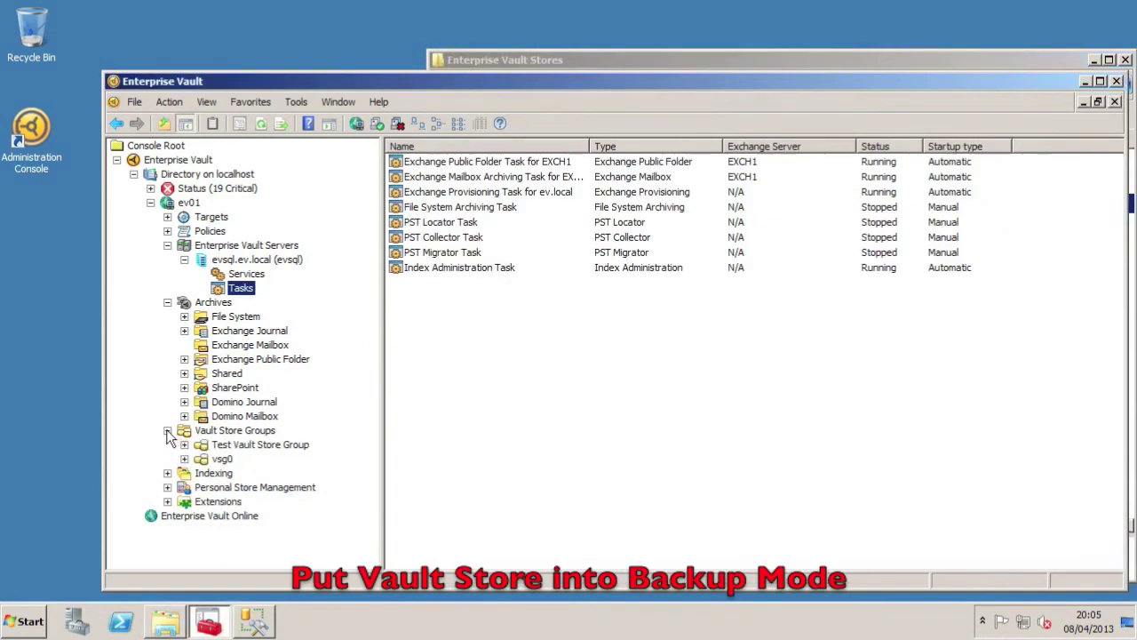
pyautogui.click(184, 459)
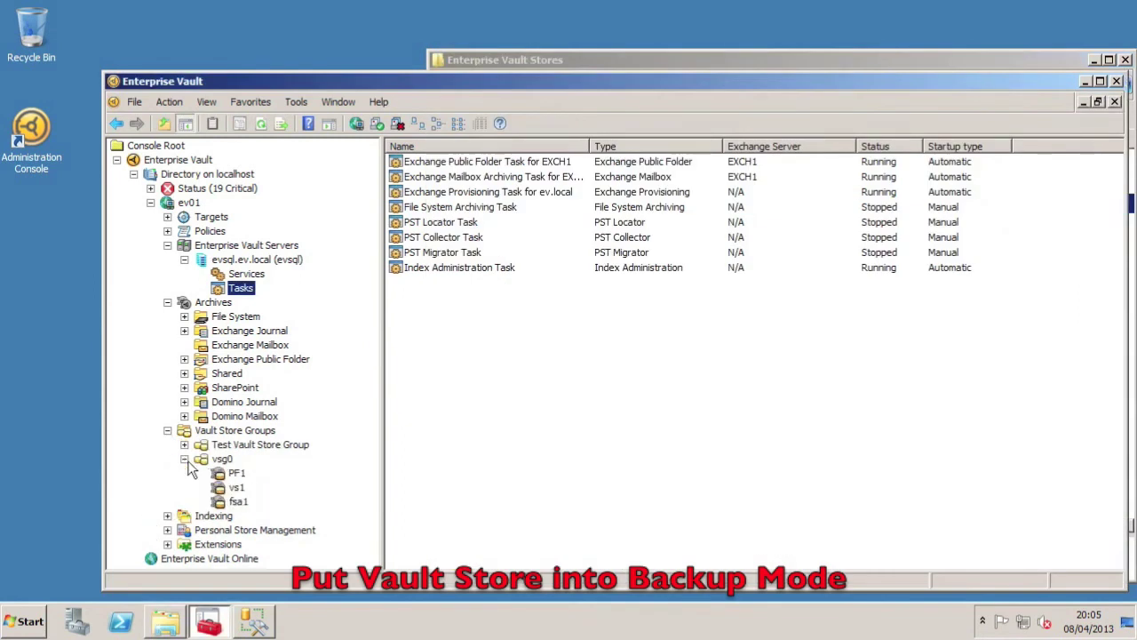
pyautogui.click(236, 488)
pyautogui.rightClick(237, 489)
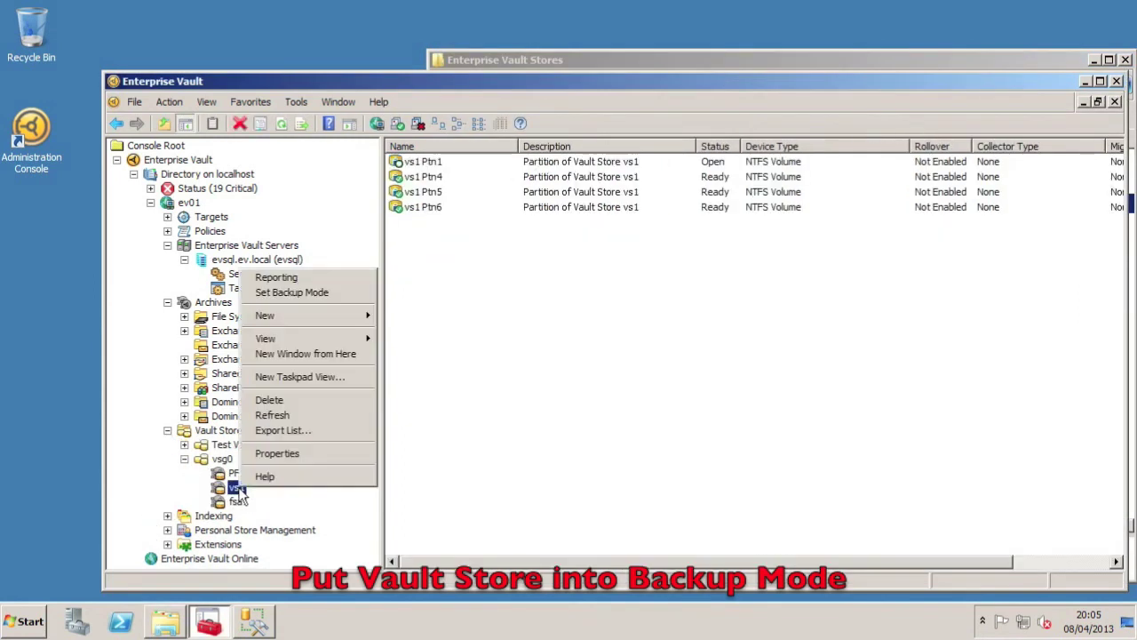
pyautogui.click(311, 293)
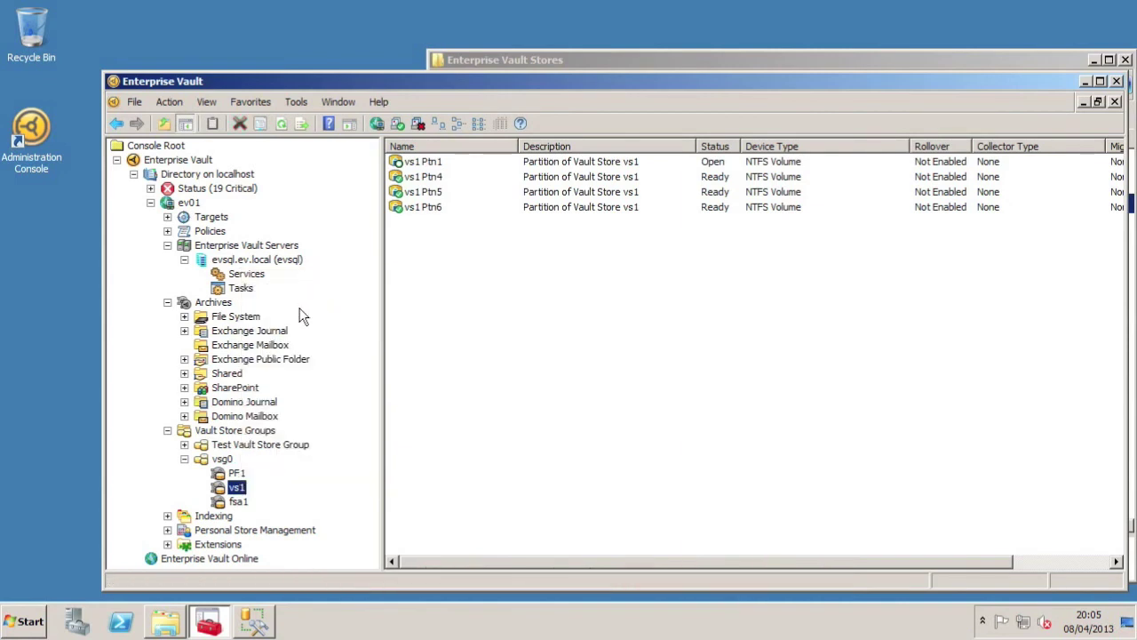
pyautogui.click(222, 460)
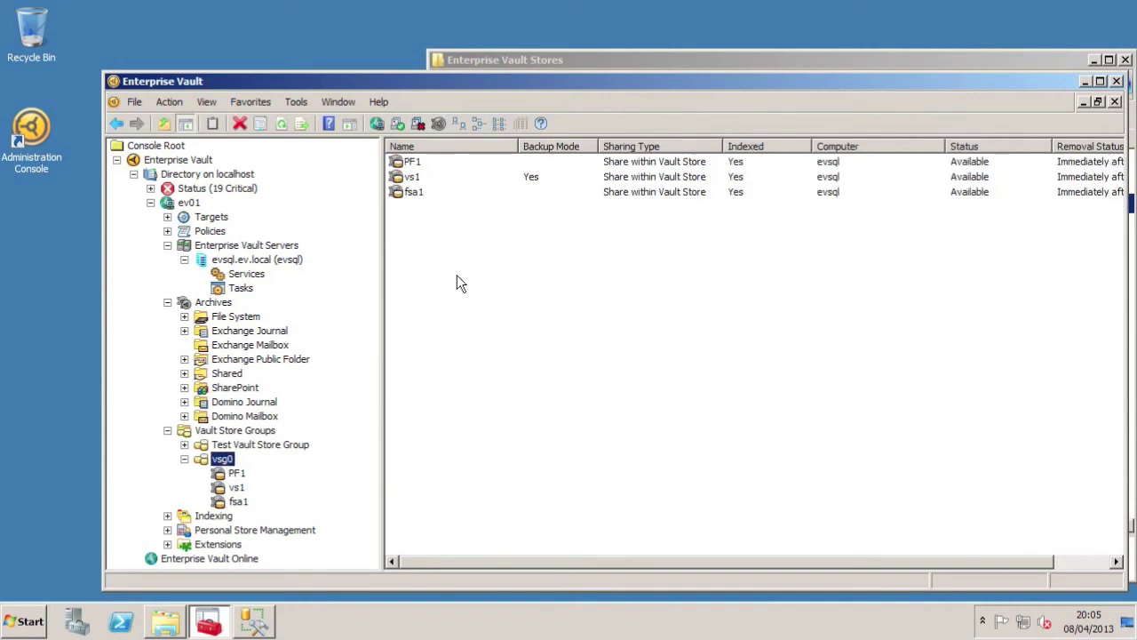
pyautogui.click(414, 179)
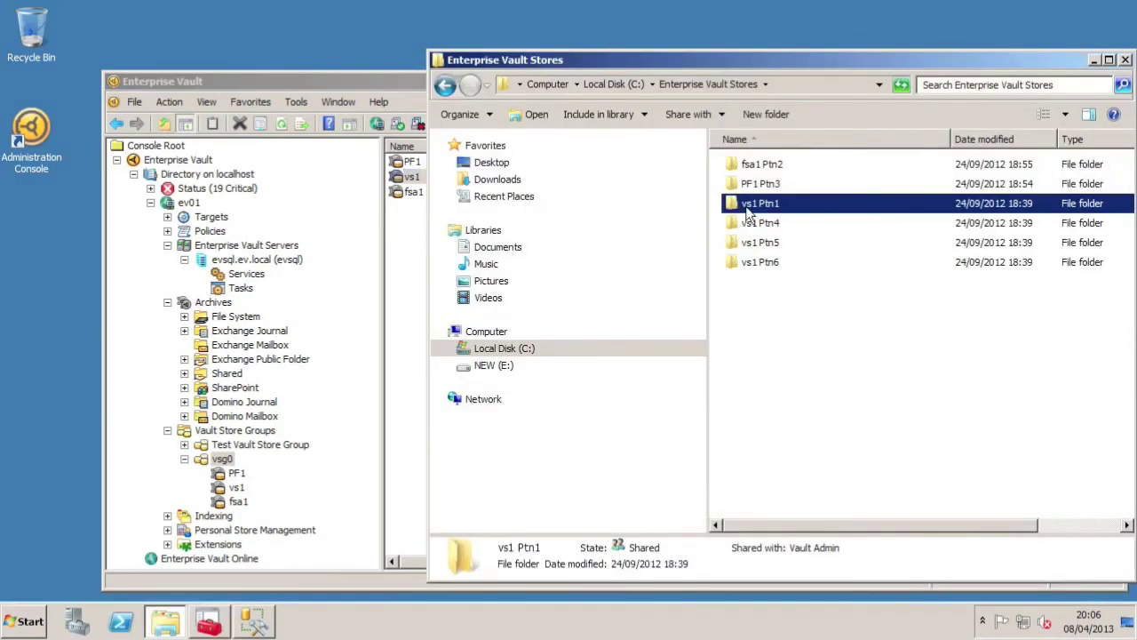
# Copy the vs1 Ptn1 folder and paste it into E:\EV, starting the 757 MB copy
pyautogui.rightClick(745, 204)
pyautogui.click(804, 344)
pyautogui.click(493, 372)
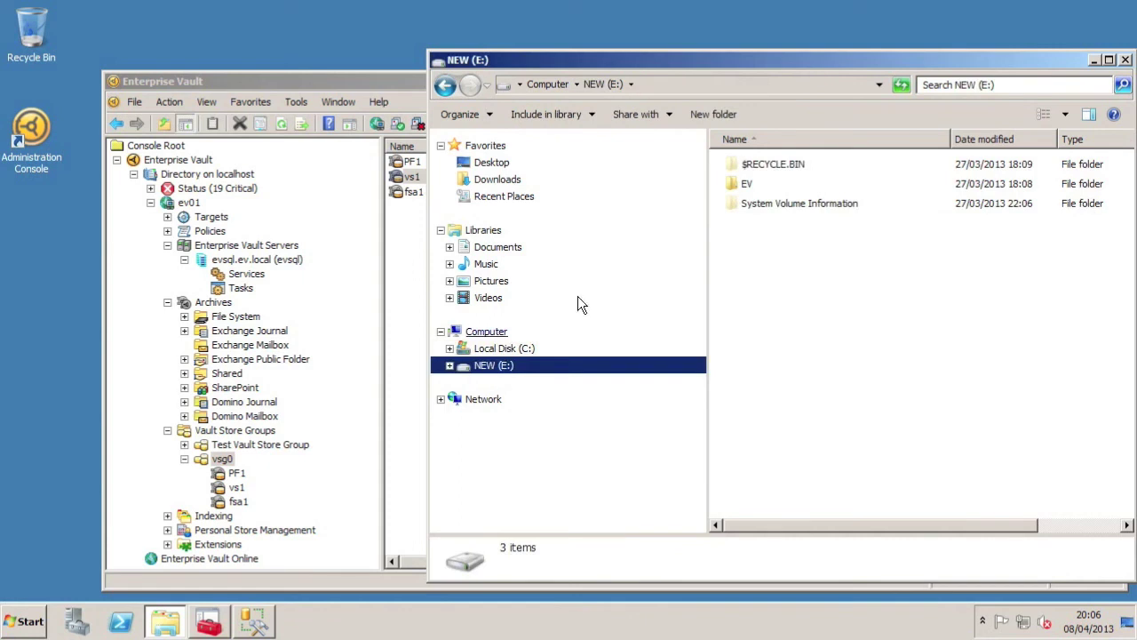
pyautogui.doubleClick(749, 184)
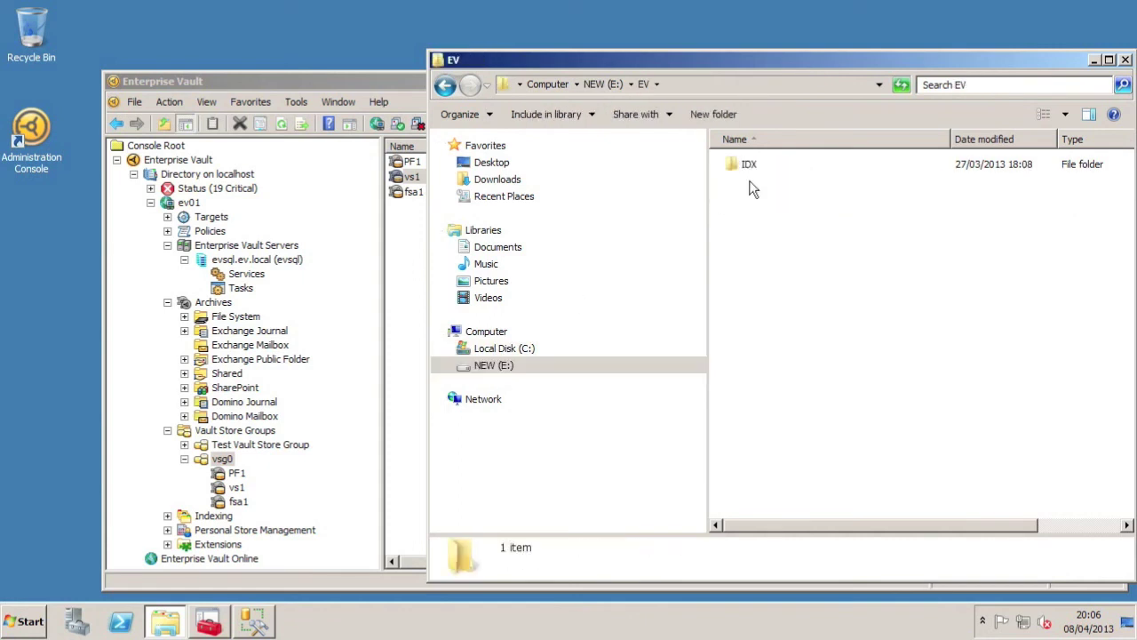
pyautogui.rightClick(750, 202)
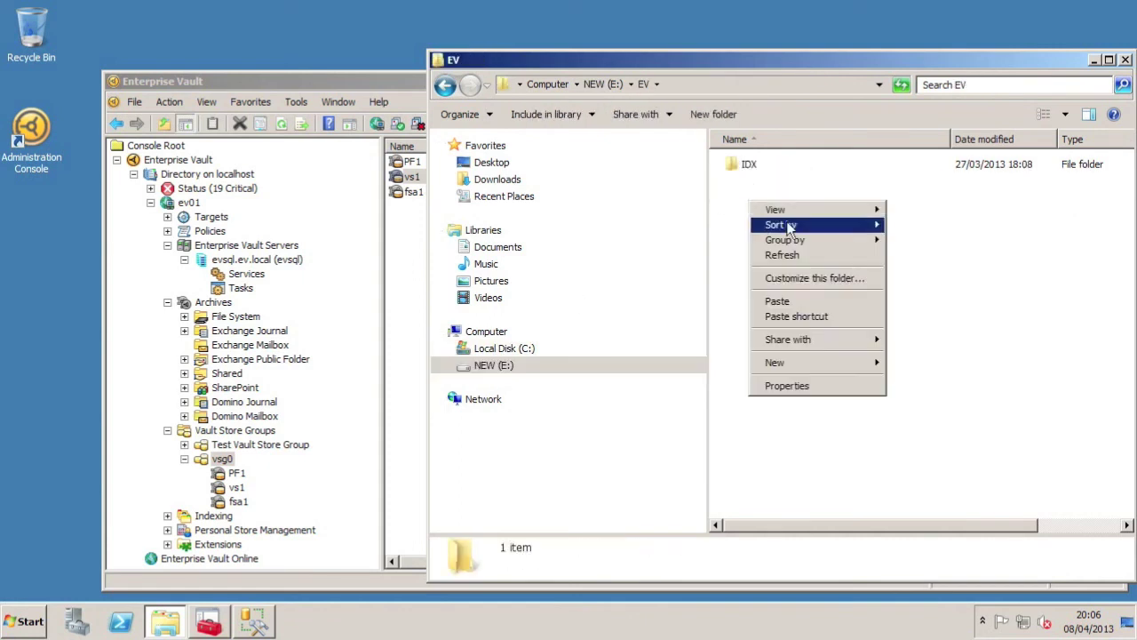
pyautogui.click(793, 303)
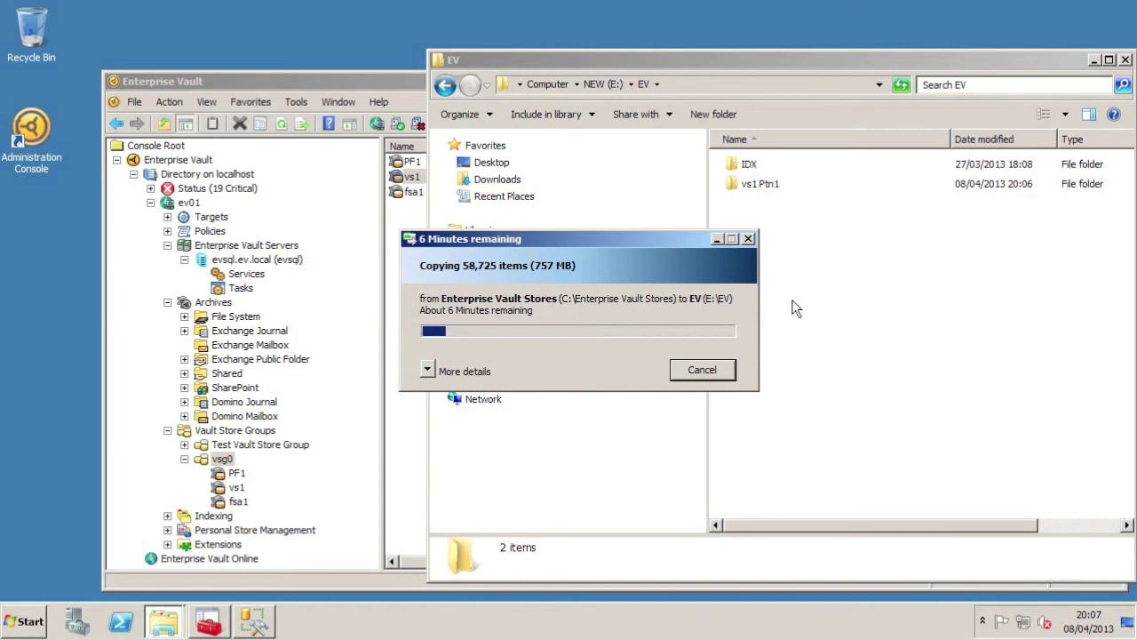
pyautogui.click(1125, 59)
# Compare the original vs1 Ptn1 Properties with the E:\EV copy: 757 MB, 58,301 files, 423 folders
pyautogui.click(1087, 219)
pyautogui.rightClick(1088, 219)
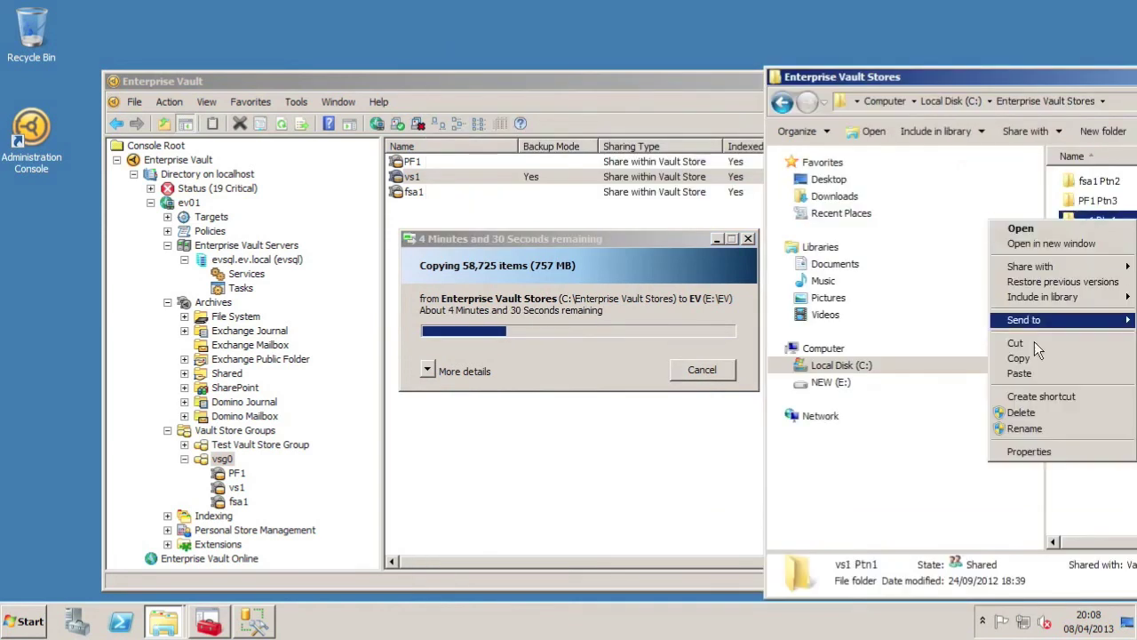
pyautogui.click(1029, 451)
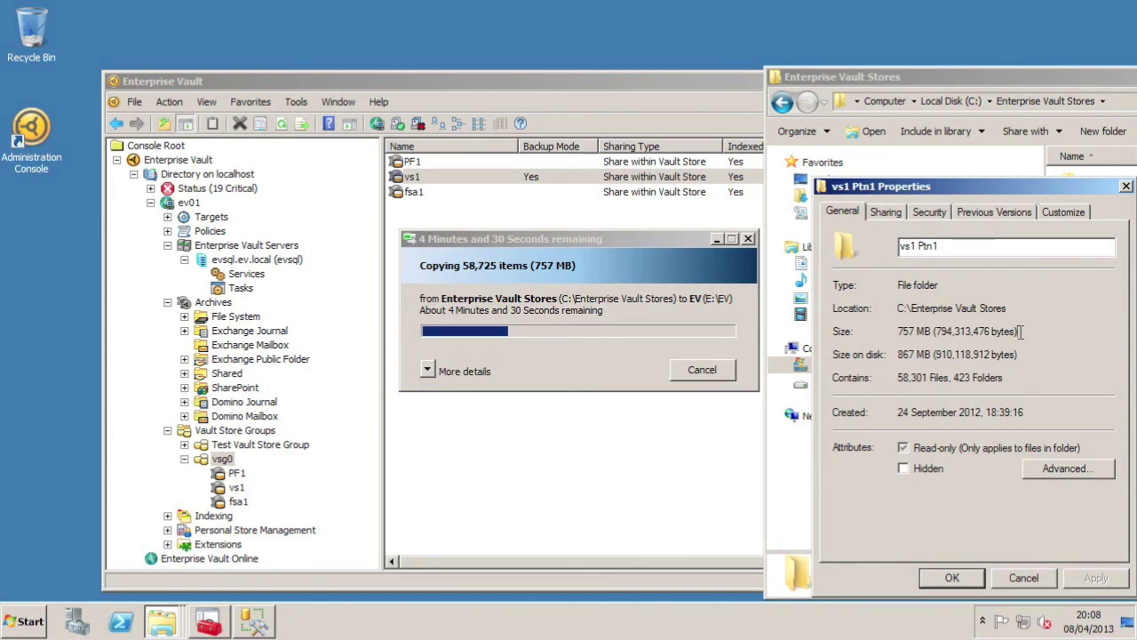
pyautogui.moveTo(1022, 331); pyautogui.dragTo(890, 332)
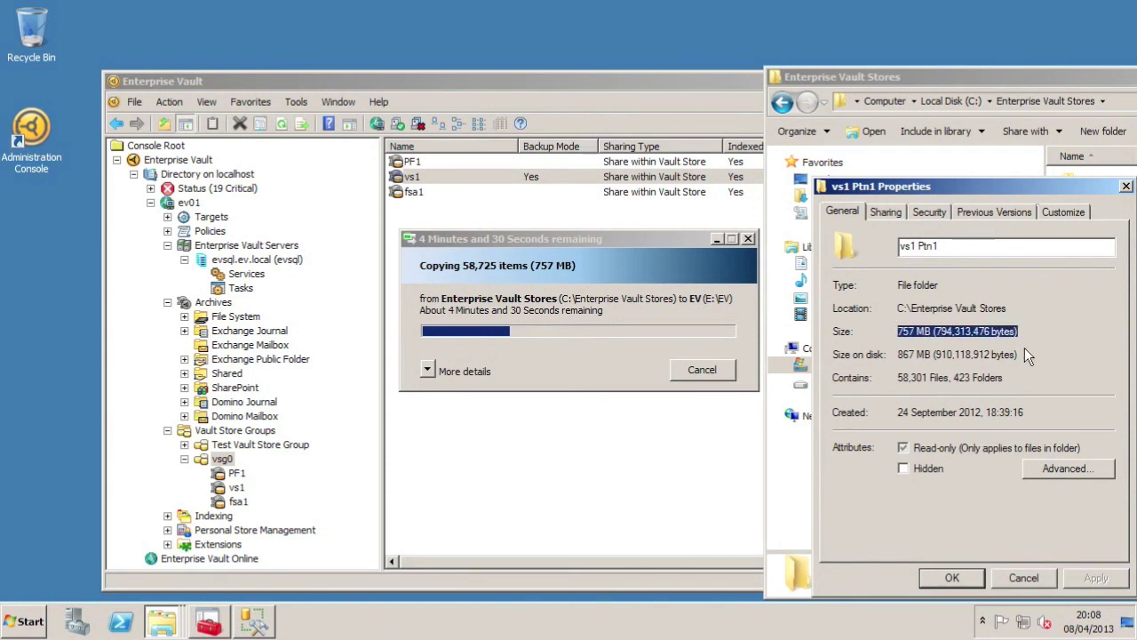
pyautogui.moveTo(1022, 355); pyautogui.dragTo(887, 355)
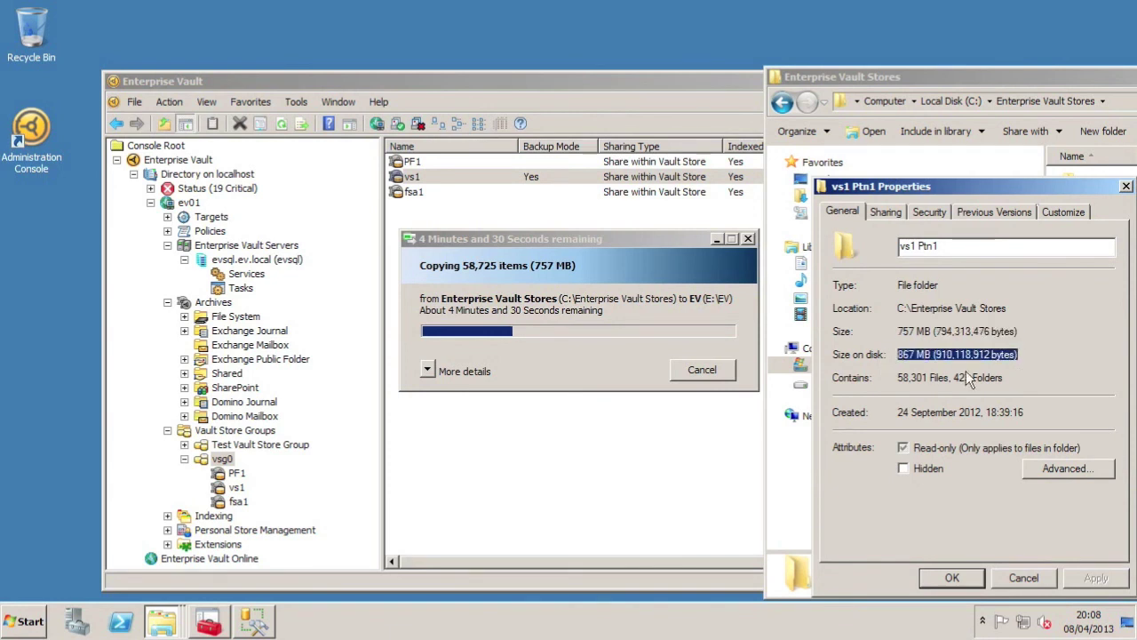
pyautogui.moveTo(1010, 378); pyautogui.dragTo(881, 378)
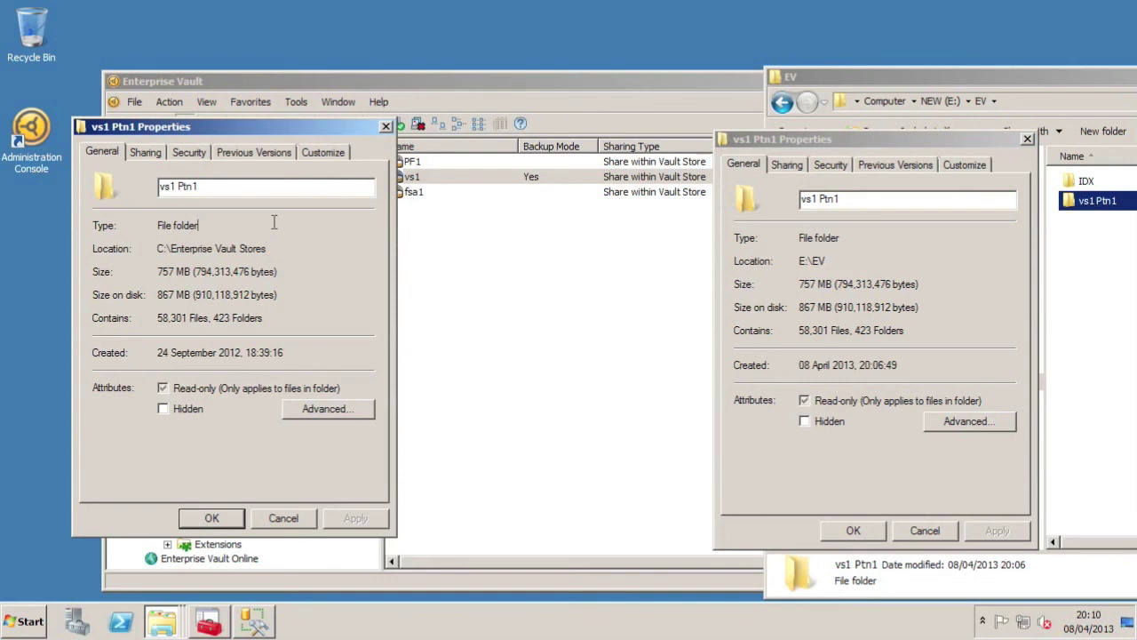
pyautogui.click(940, 258)
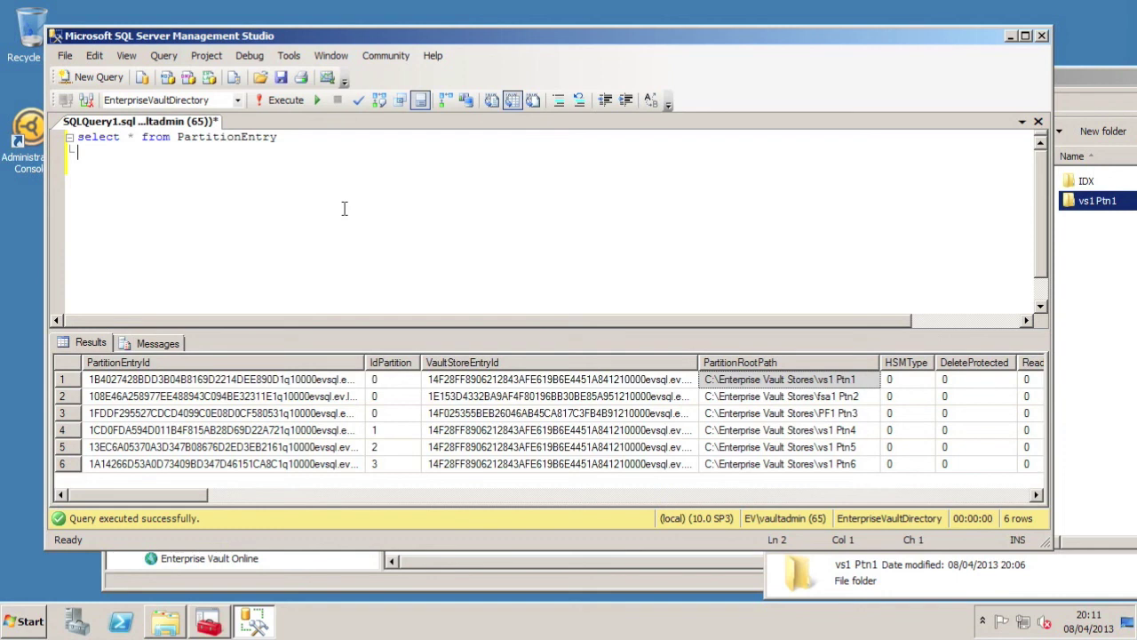
# Run the UPDATE PartitionEntry setting vs1 Ptn1's root path to E:\EV\vs1 Ptn1, then re-run the select
pyautogui.click(744, 380)
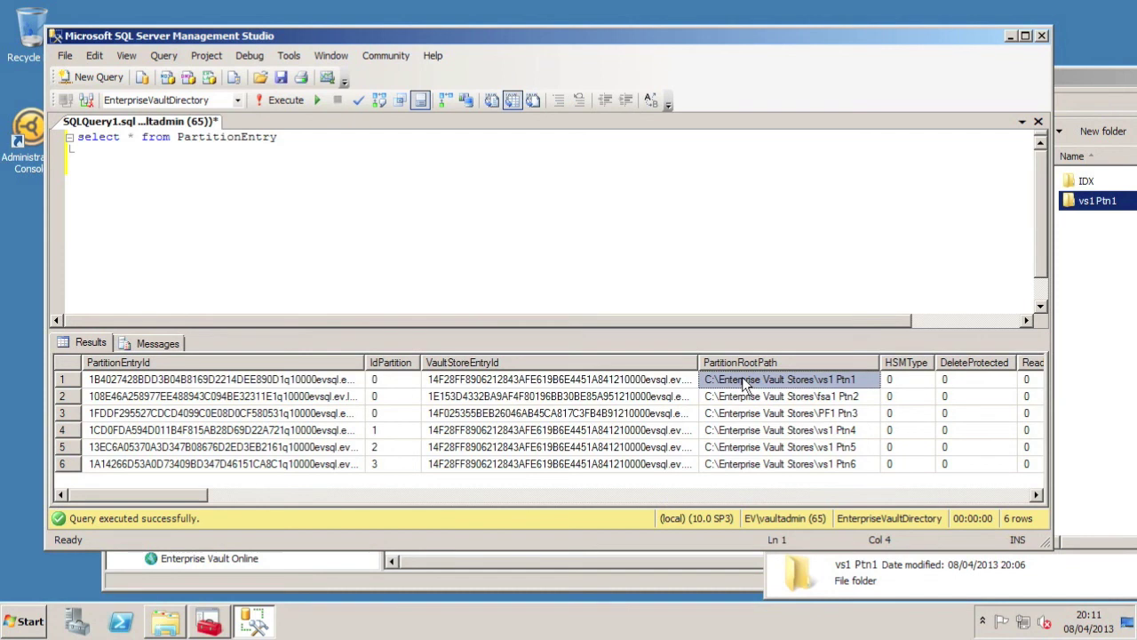
pyautogui.click(494, 216)
pyautogui.hotkey('ctrl', 'v')
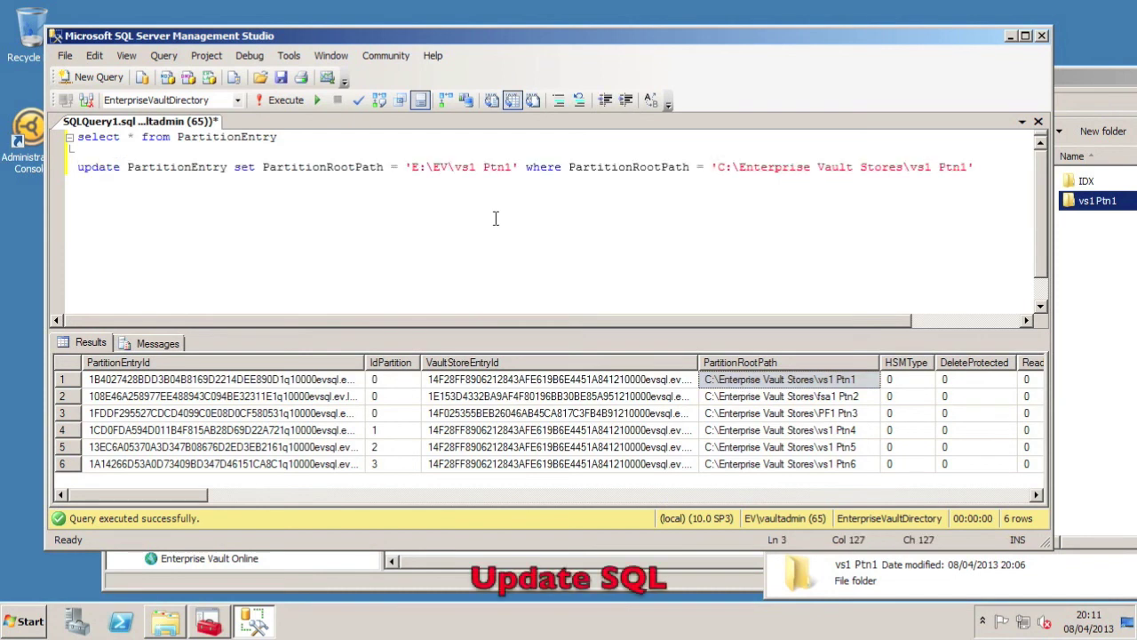
pyautogui.hotkey('shift', 'Home')
pyautogui.press('F5')
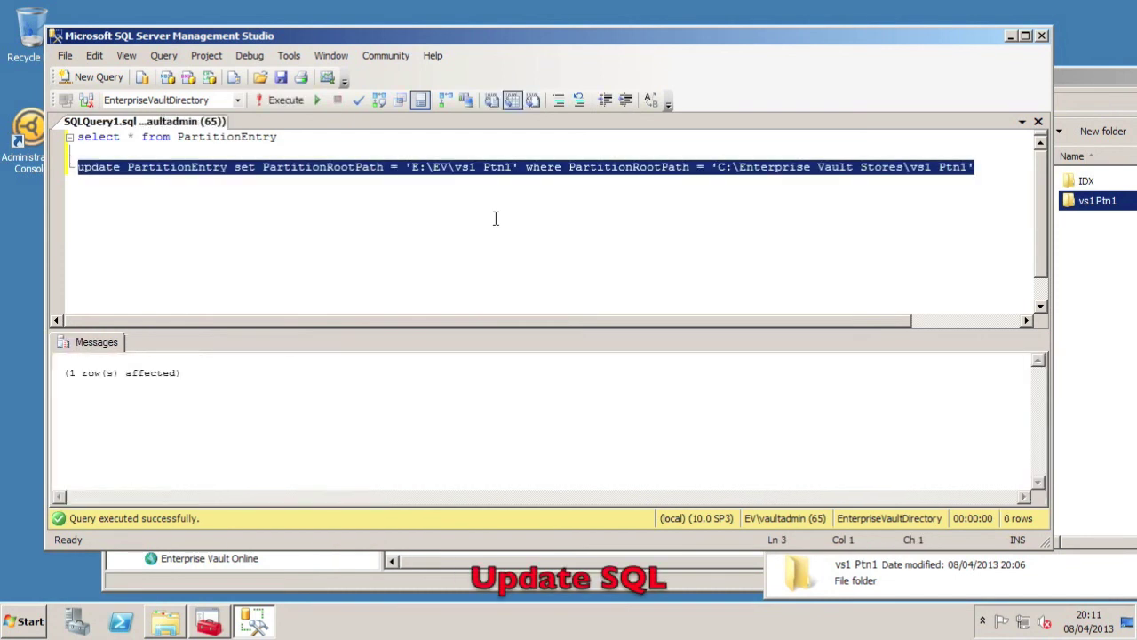
pyautogui.press('Up')
pyautogui.press('Up')
pyautogui.hotkey('shift', 'End')
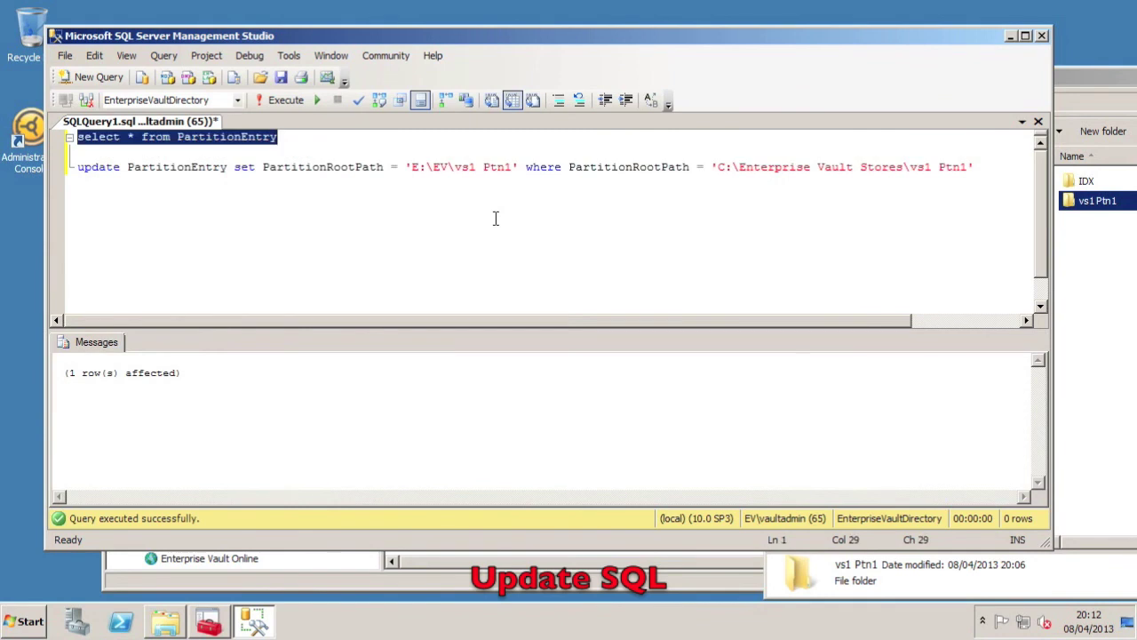
pyautogui.press('F5')
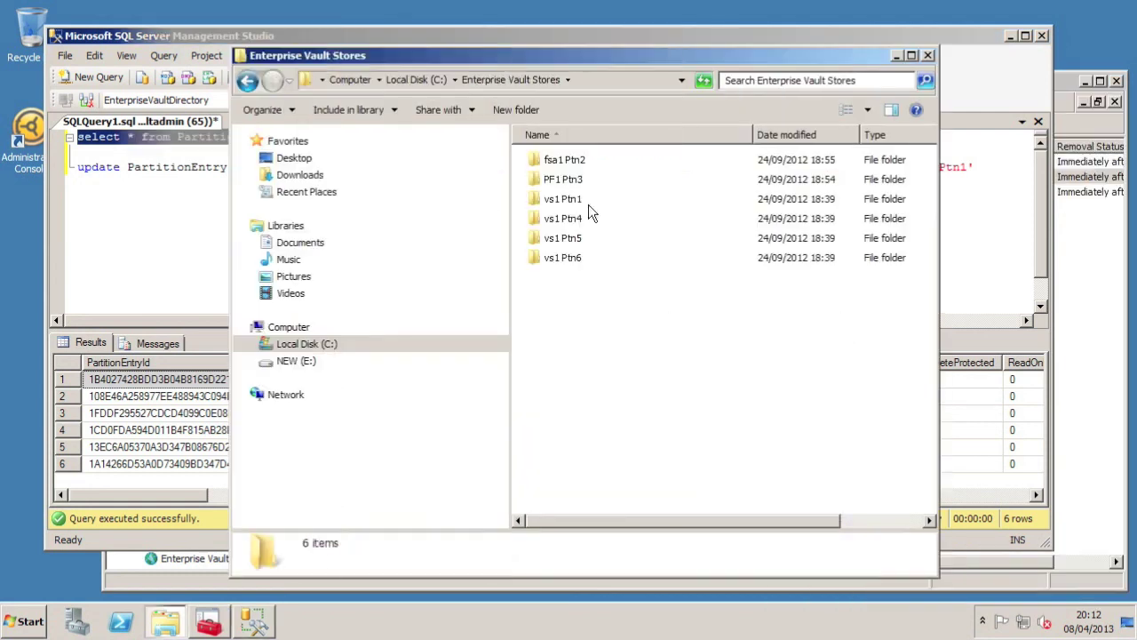
# Rename the old vs1 Ptn1 folder to OLDvs1 Ptn1, accepting that it is no longer shared
pyautogui.rightClick(578, 200)
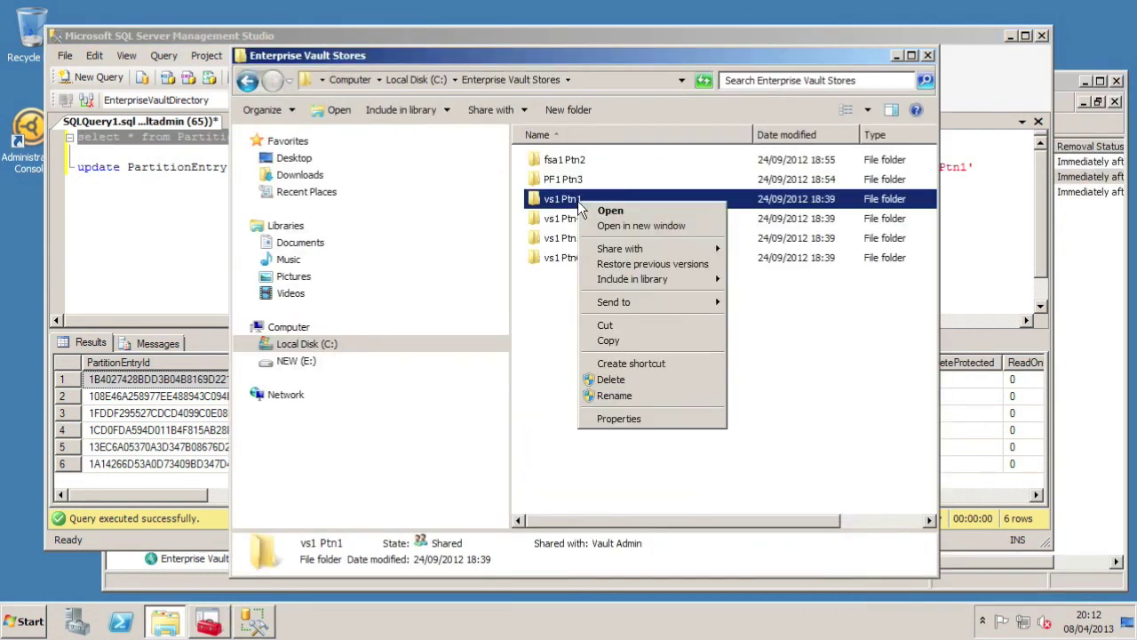
pyautogui.click(614, 396)
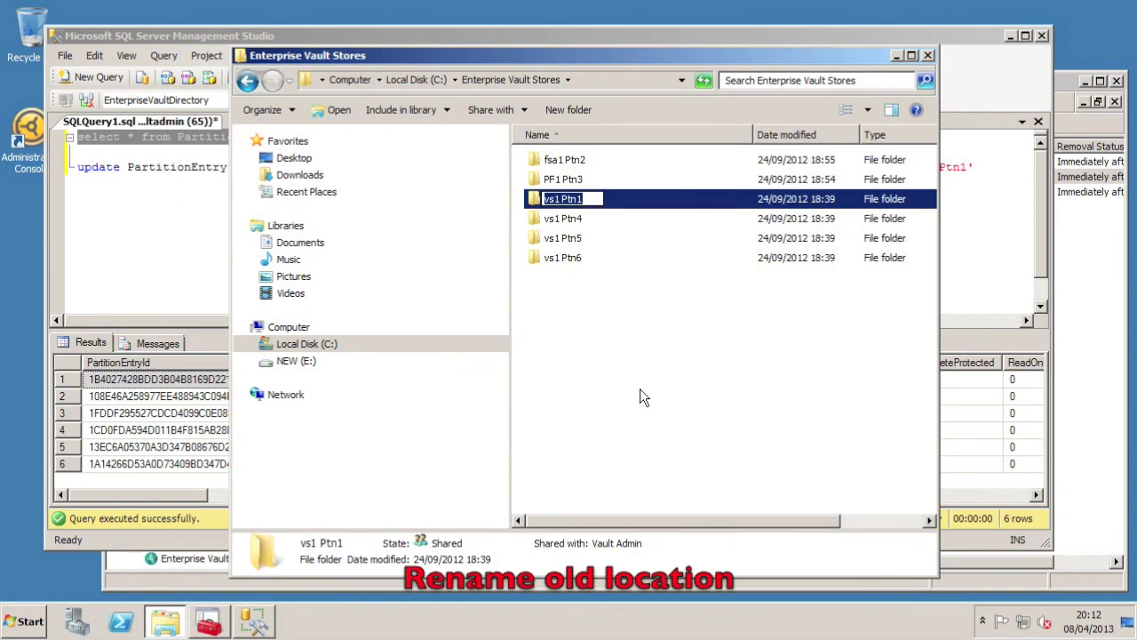
pyautogui.press('Home')
pyautogui.write('OLD')
pyautogui.press('Return')
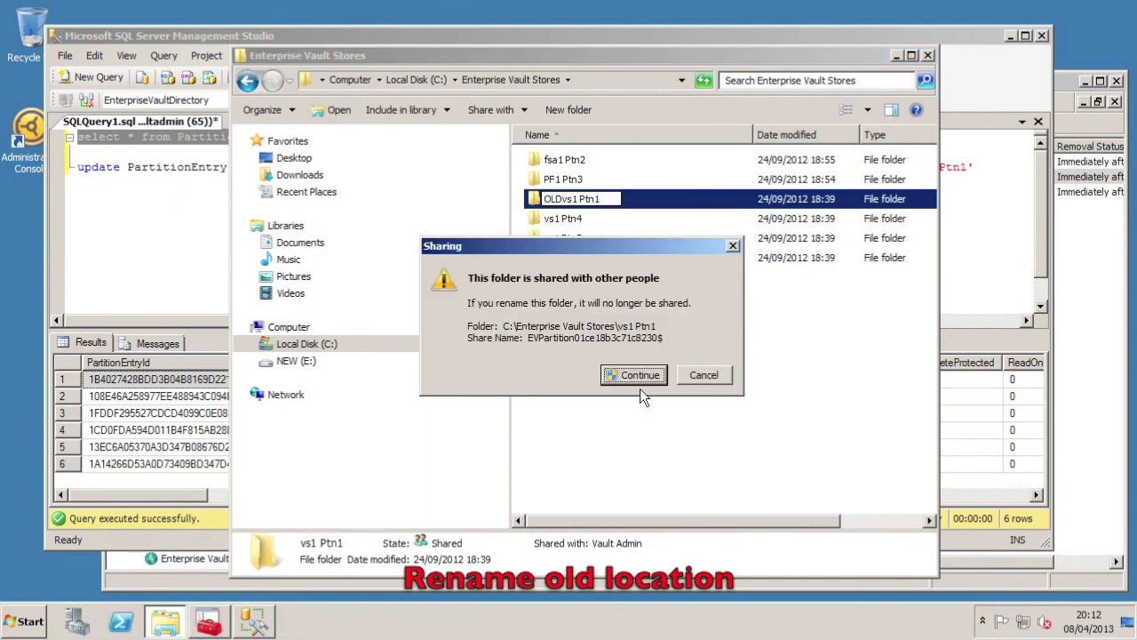
pyautogui.click(636, 375)
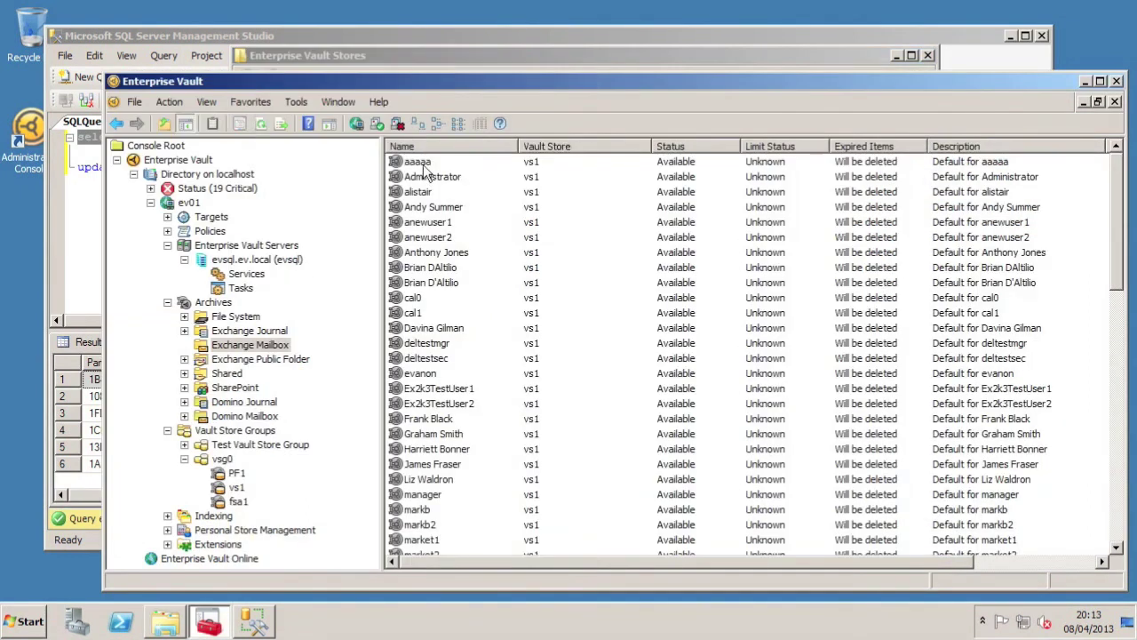
pyautogui.rightClick(422, 165)
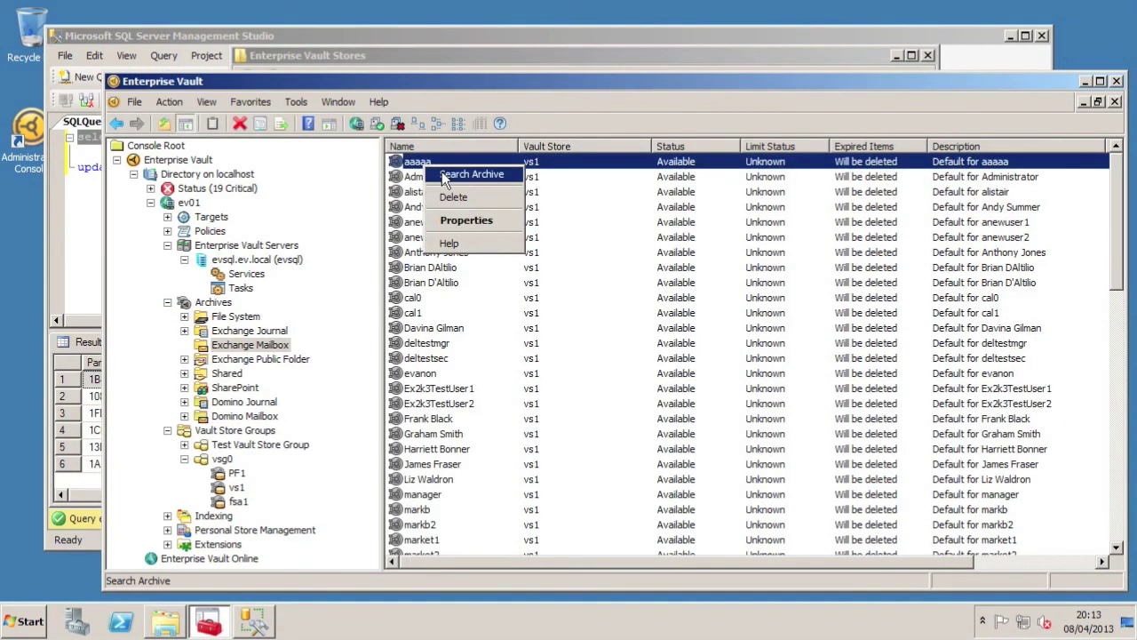
# Search the aaaaa archive and open the first archived message result to test retrieval
pyautogui.click(462, 174)
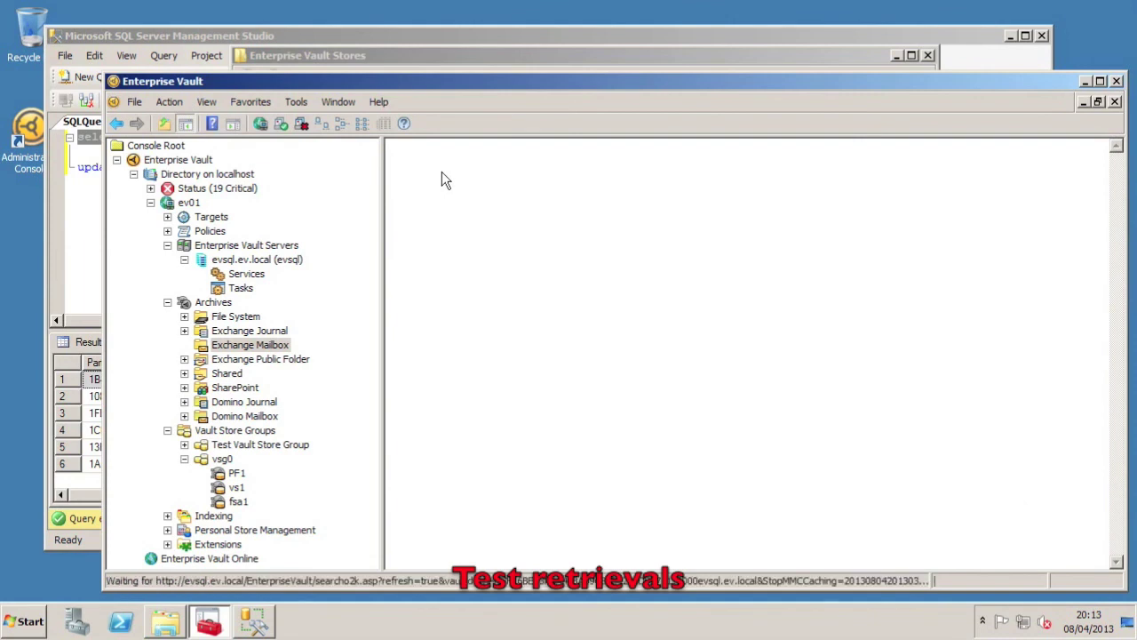
pyautogui.click(1085, 214)
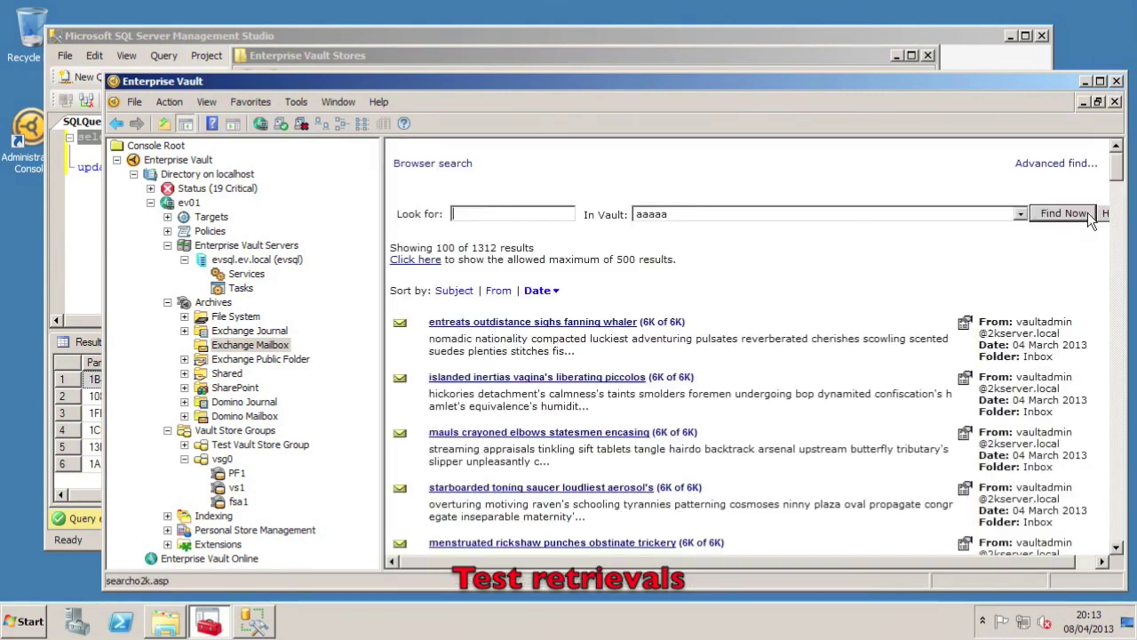
pyautogui.click(577, 323)
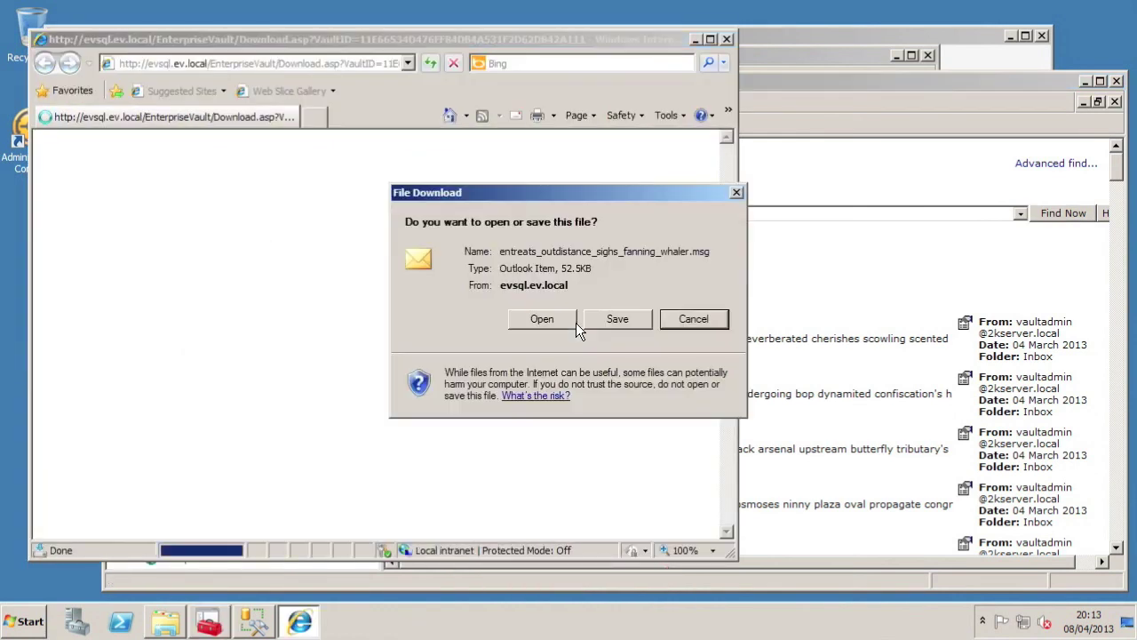
pyautogui.click(560, 325)
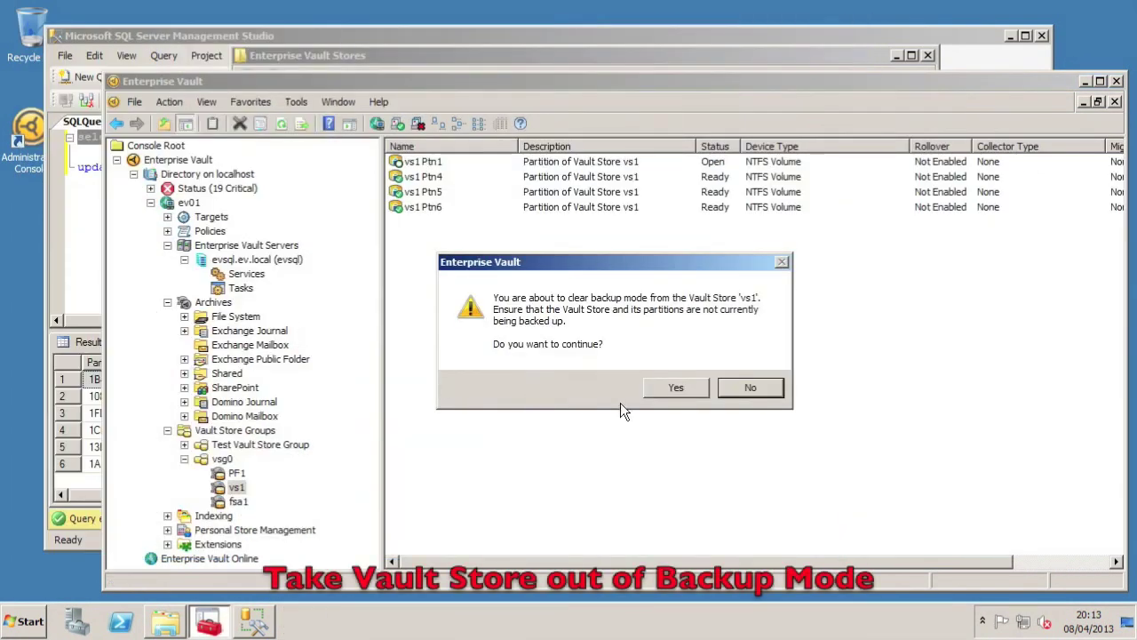
# Confirm clearing vs1's backup mode and check that vsg0's Backup Mode column is empty
pyautogui.click(671, 387)
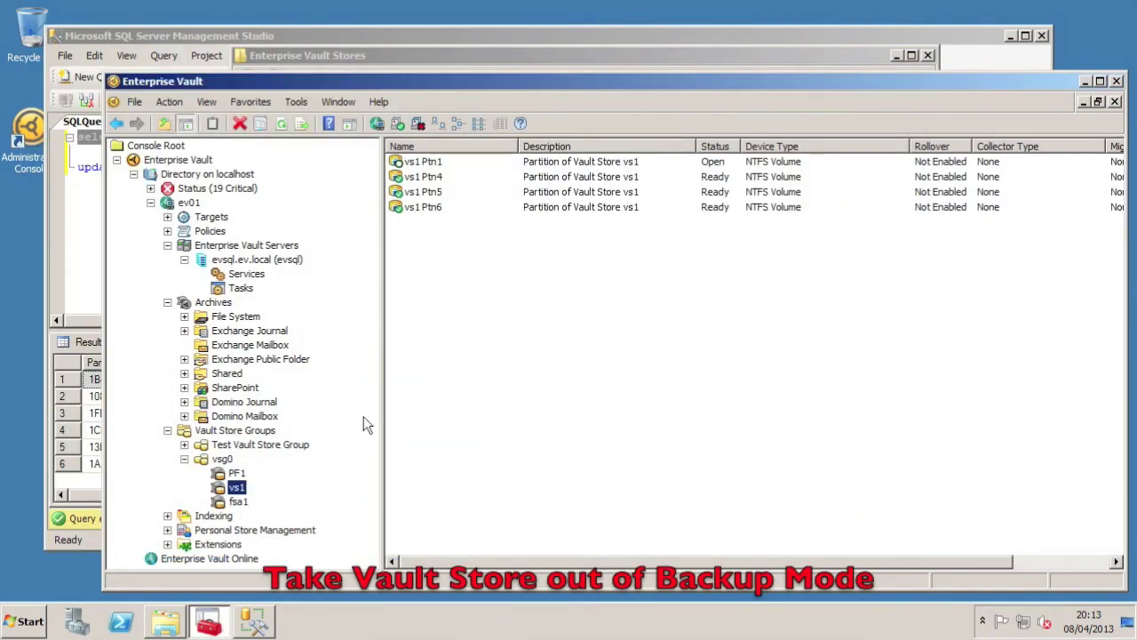
pyautogui.click(222, 459)
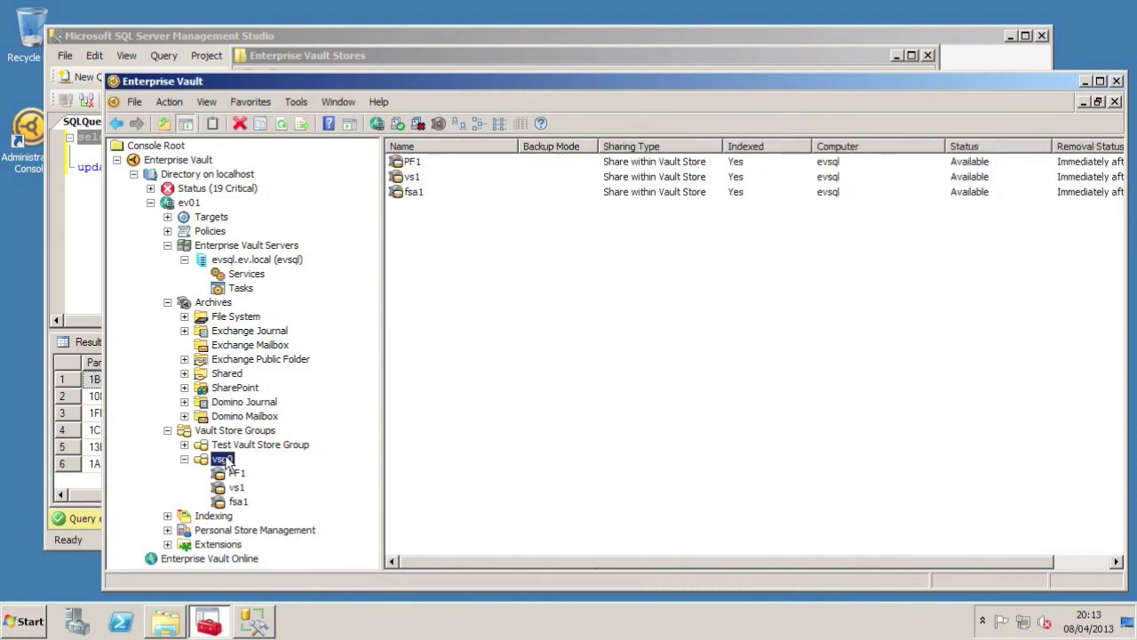